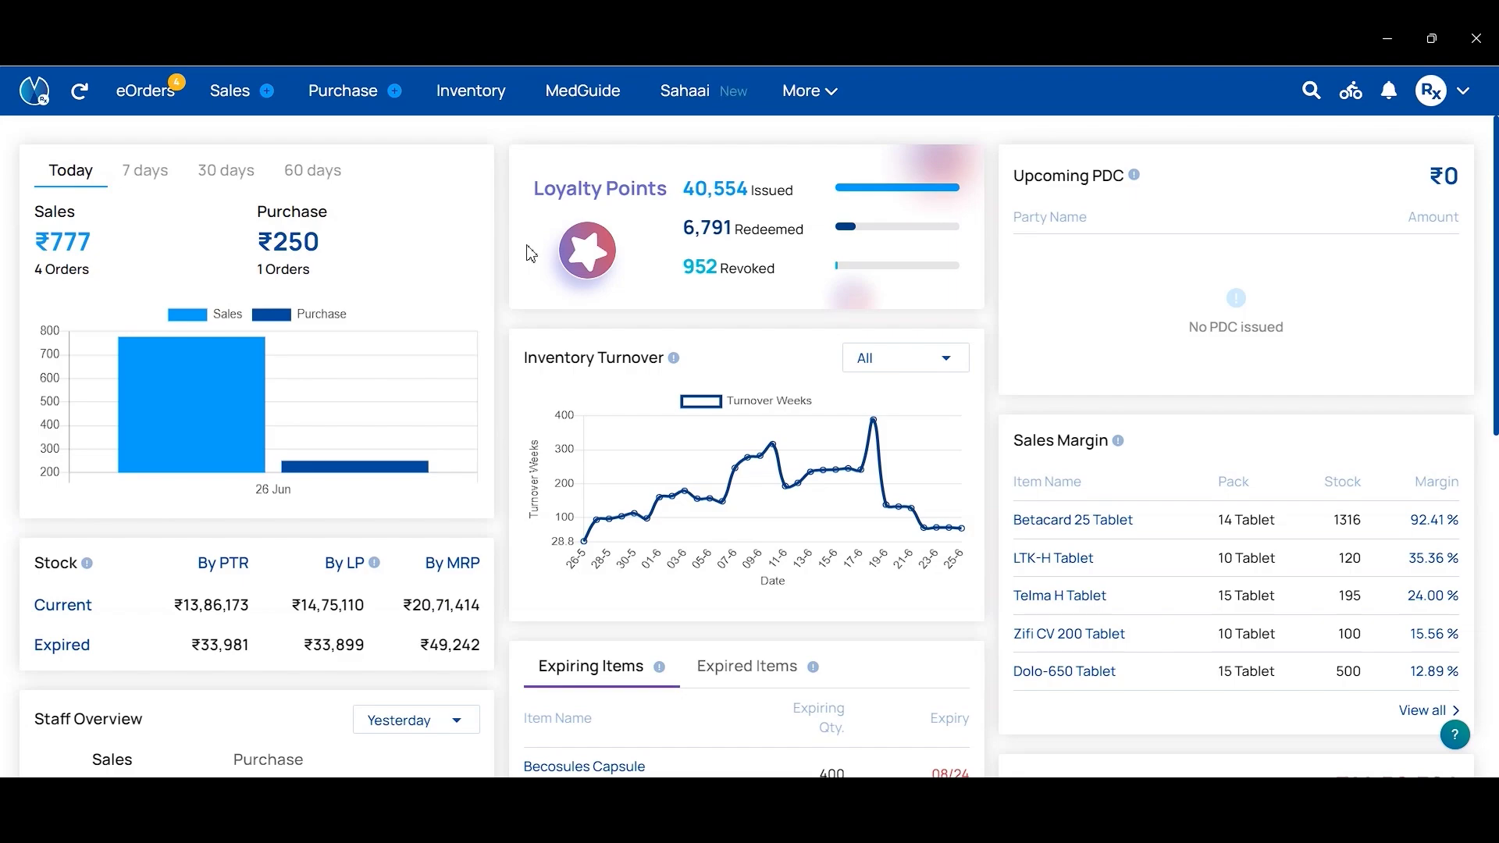
Step: Open Membership Plans from Account & Settings > Services & Tools, showing the Golden Card plan (30 days, ₹250)
click(1427, 92)
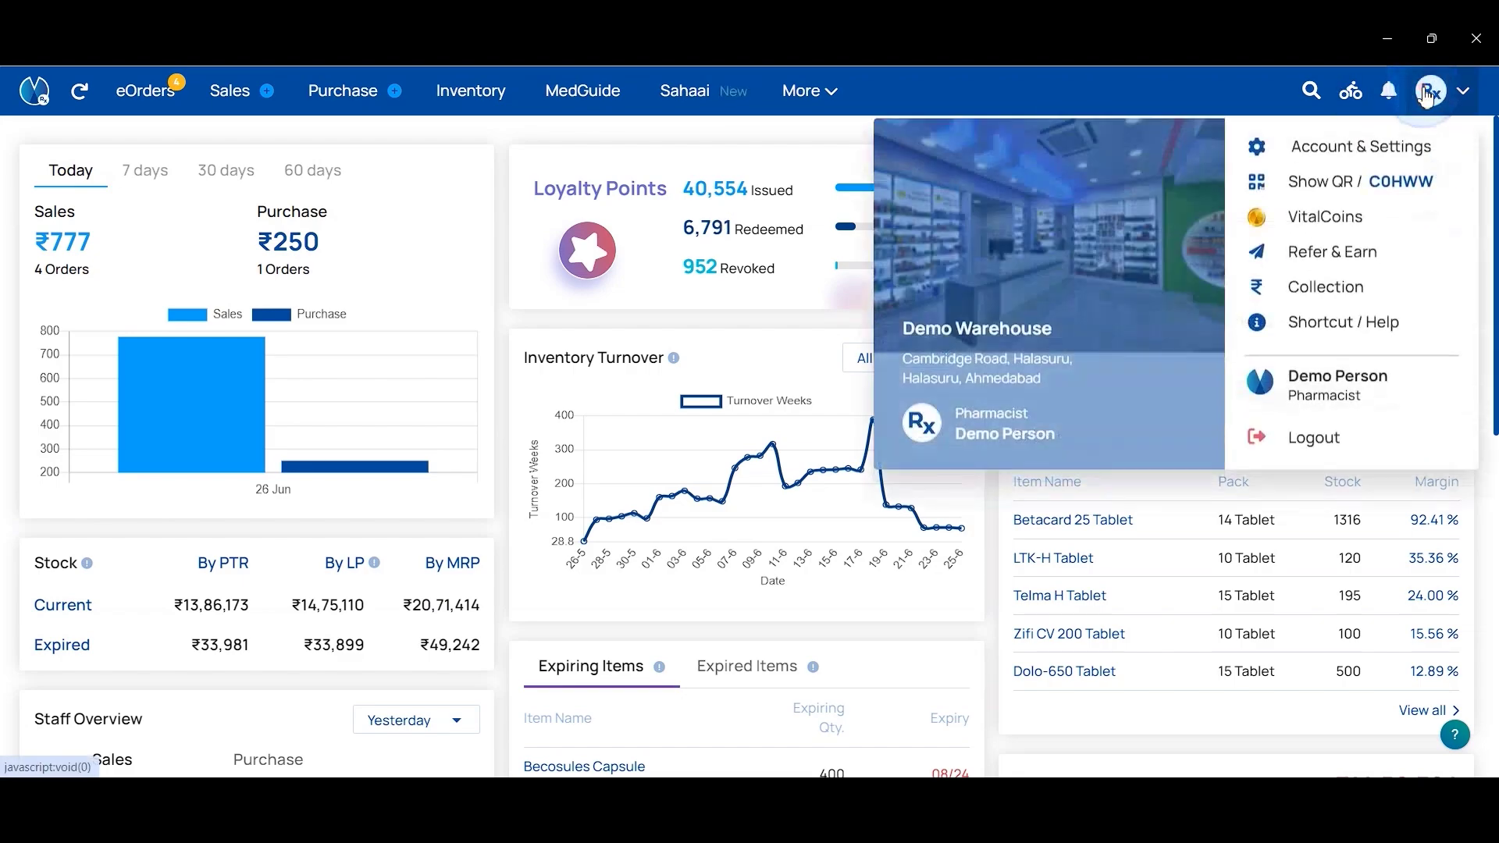
click(1441, 150)
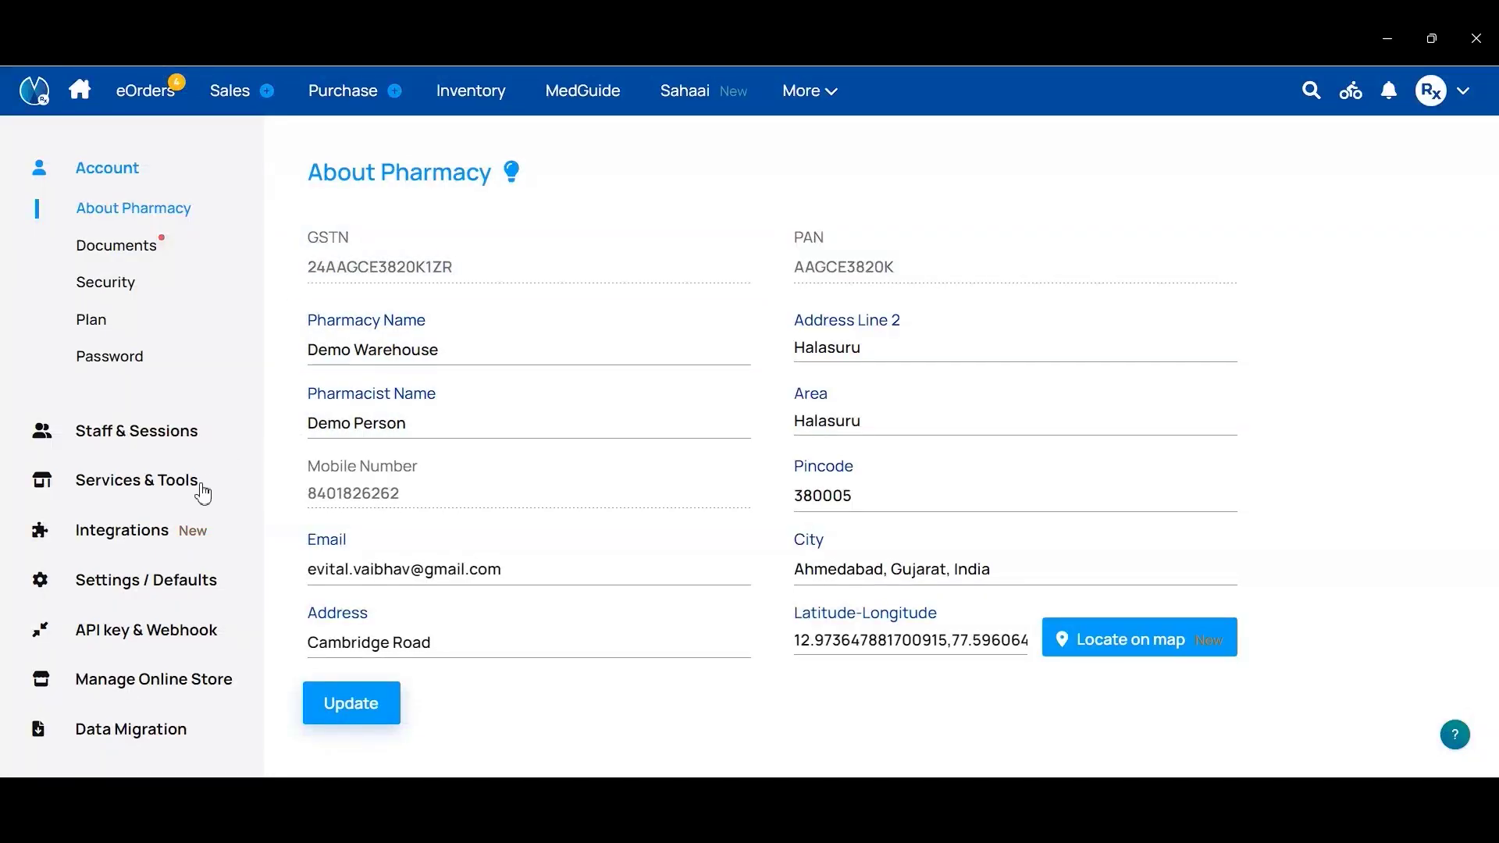
click(202, 492)
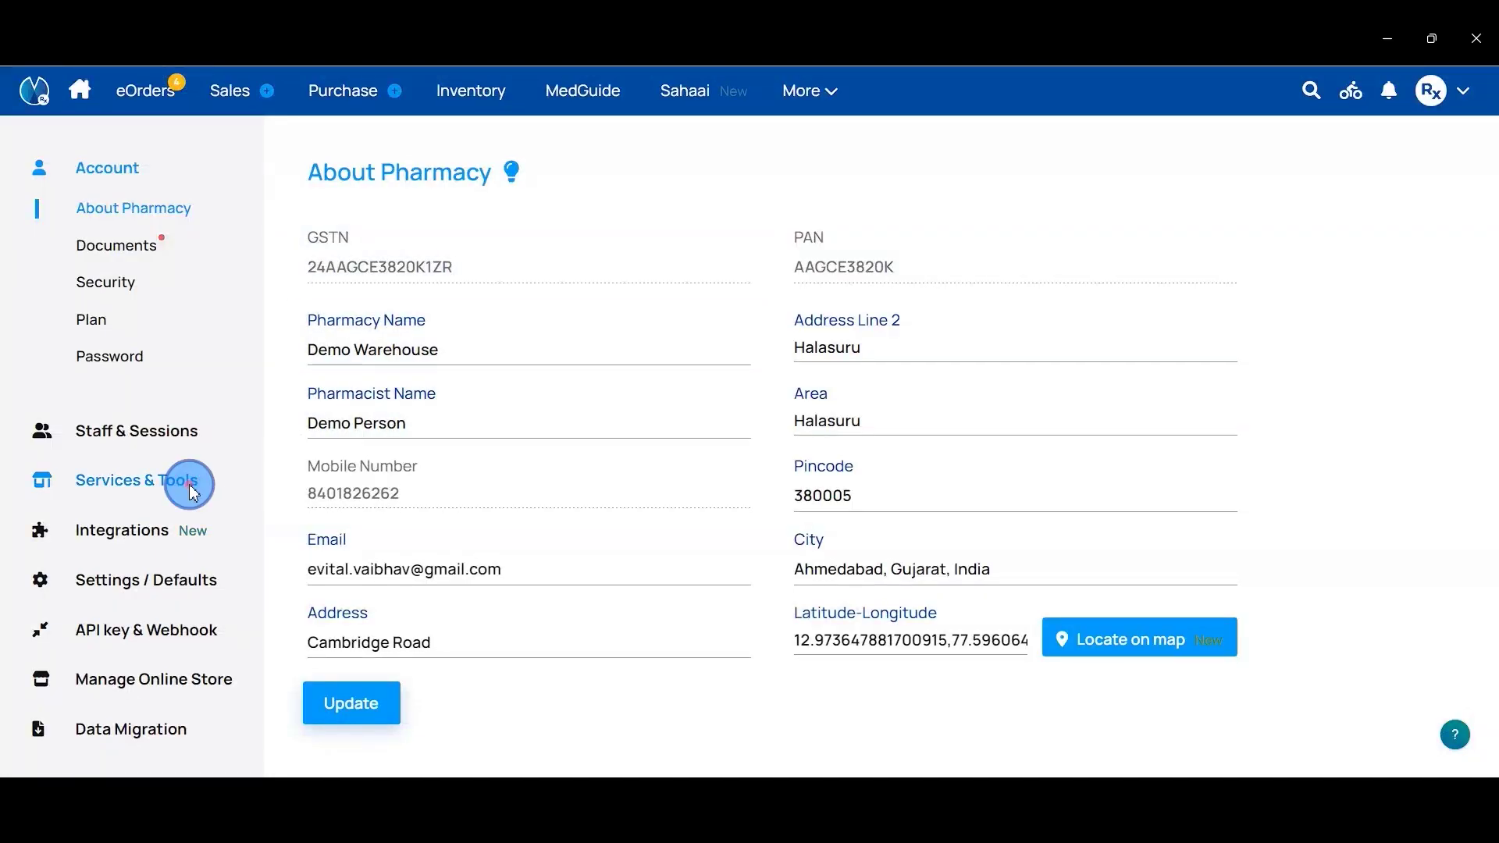
scroll(1046, 584, down, 1)
scroll(1046, 584, down, 1)
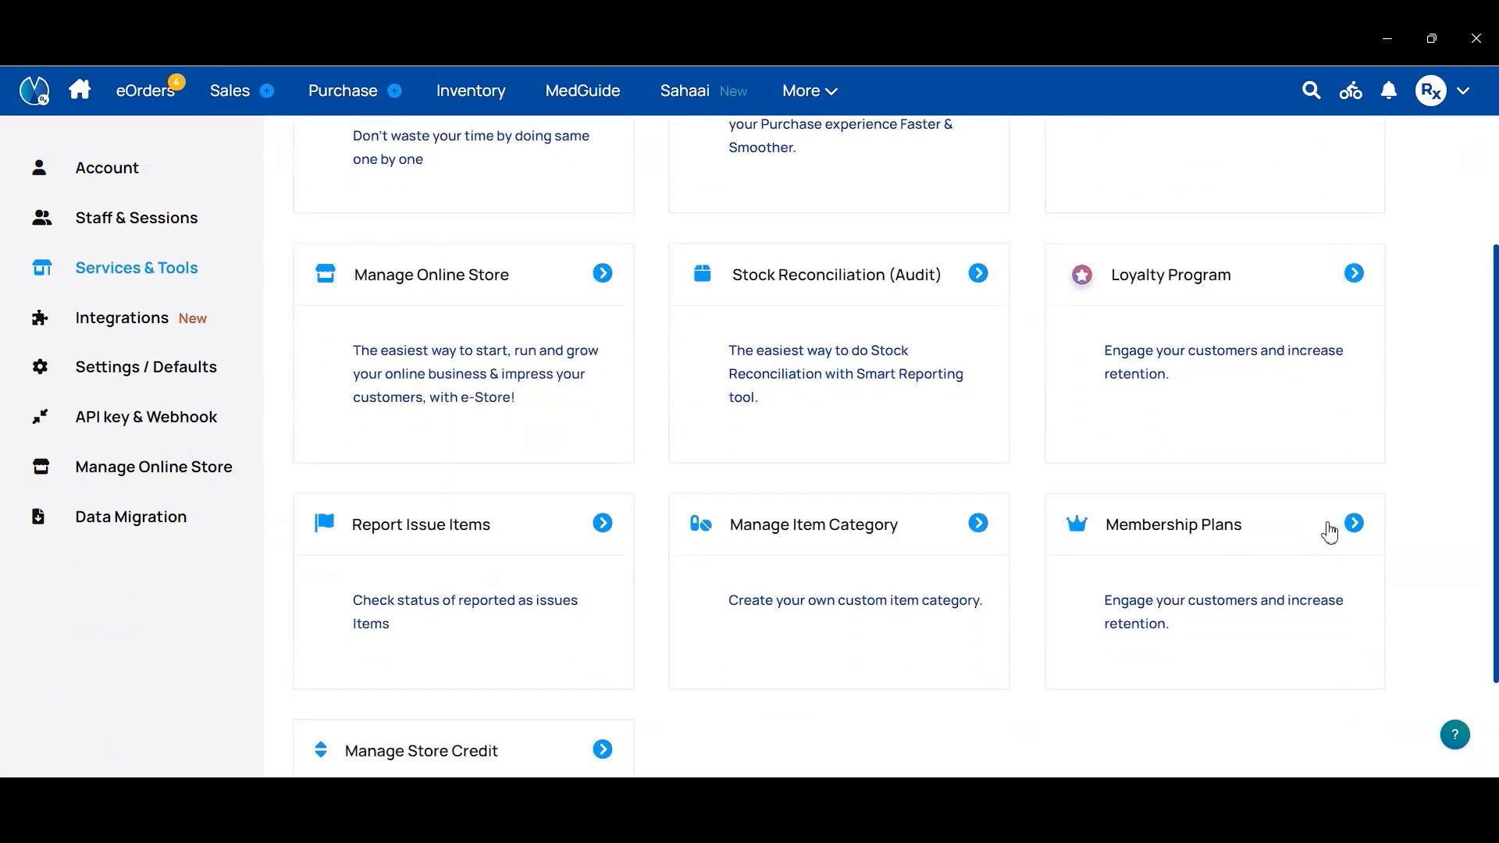
click(1282, 544)
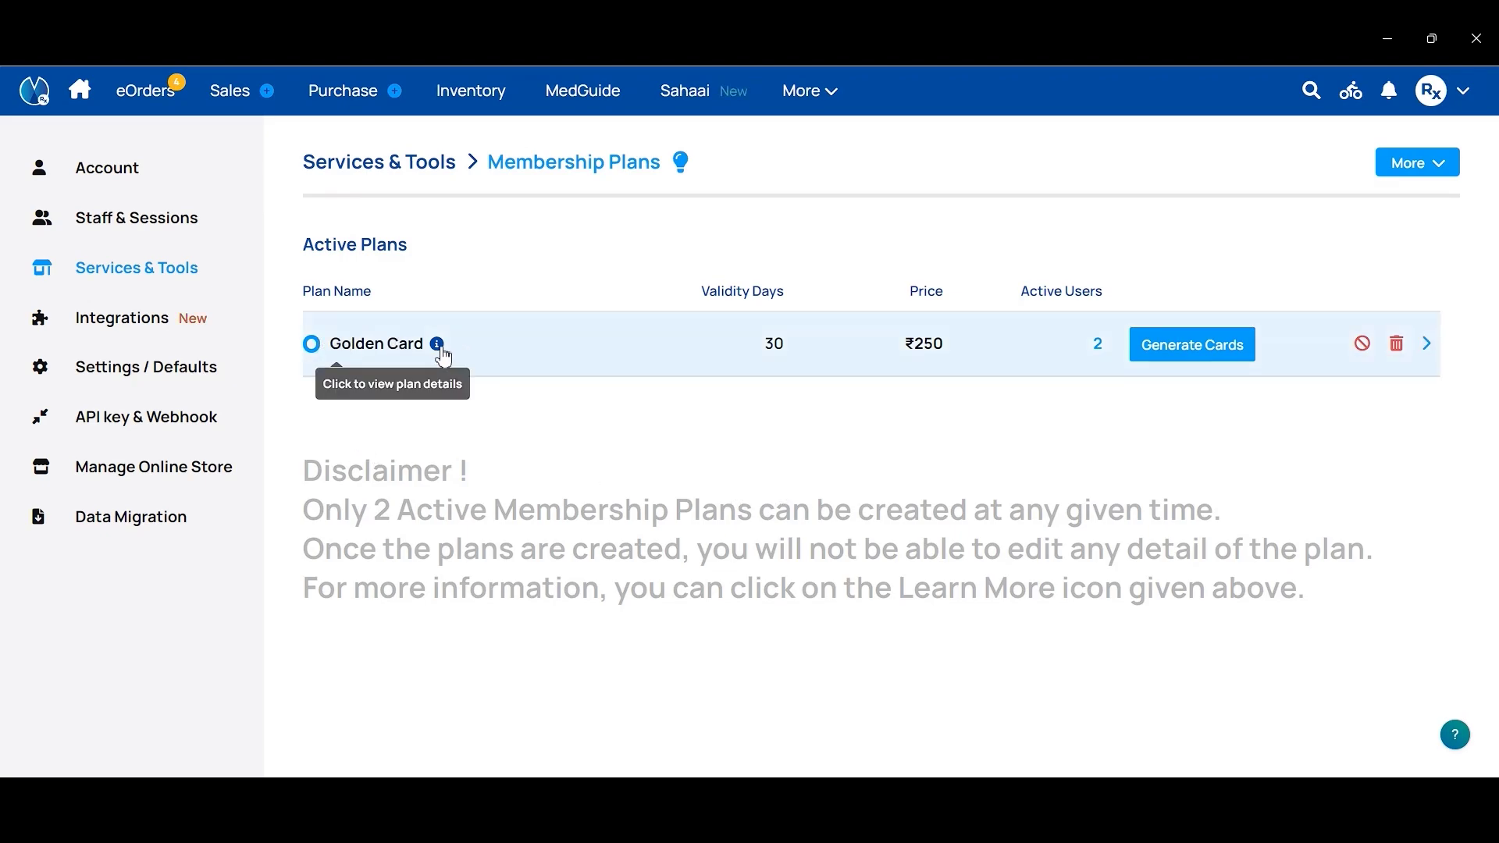
Step: Review Golden Card's loyalty-point rates (Generic 20%, Drug 12%), then bring up the More options
click(438, 345)
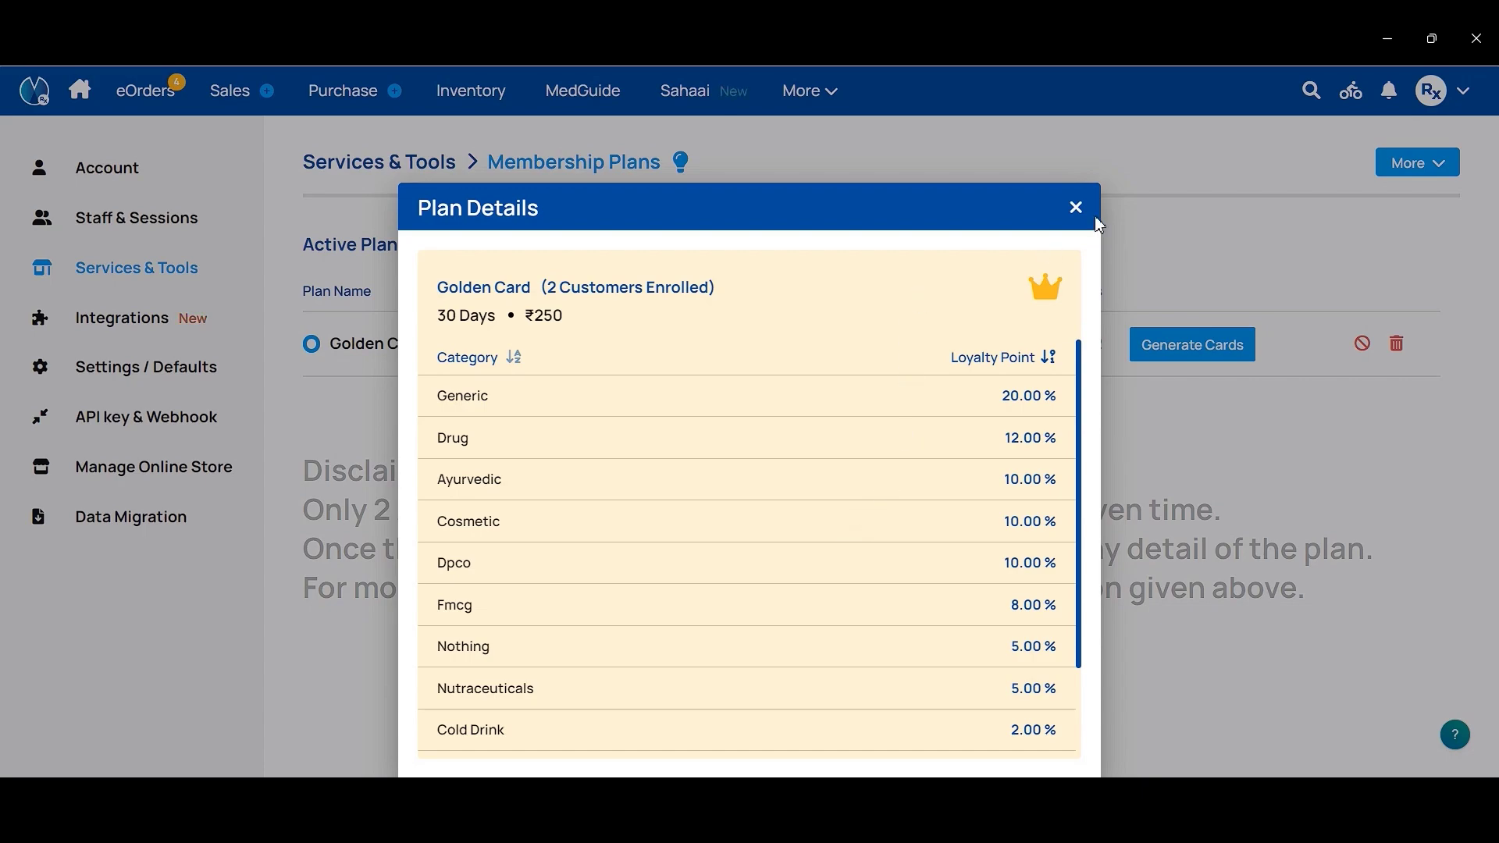
click(1072, 211)
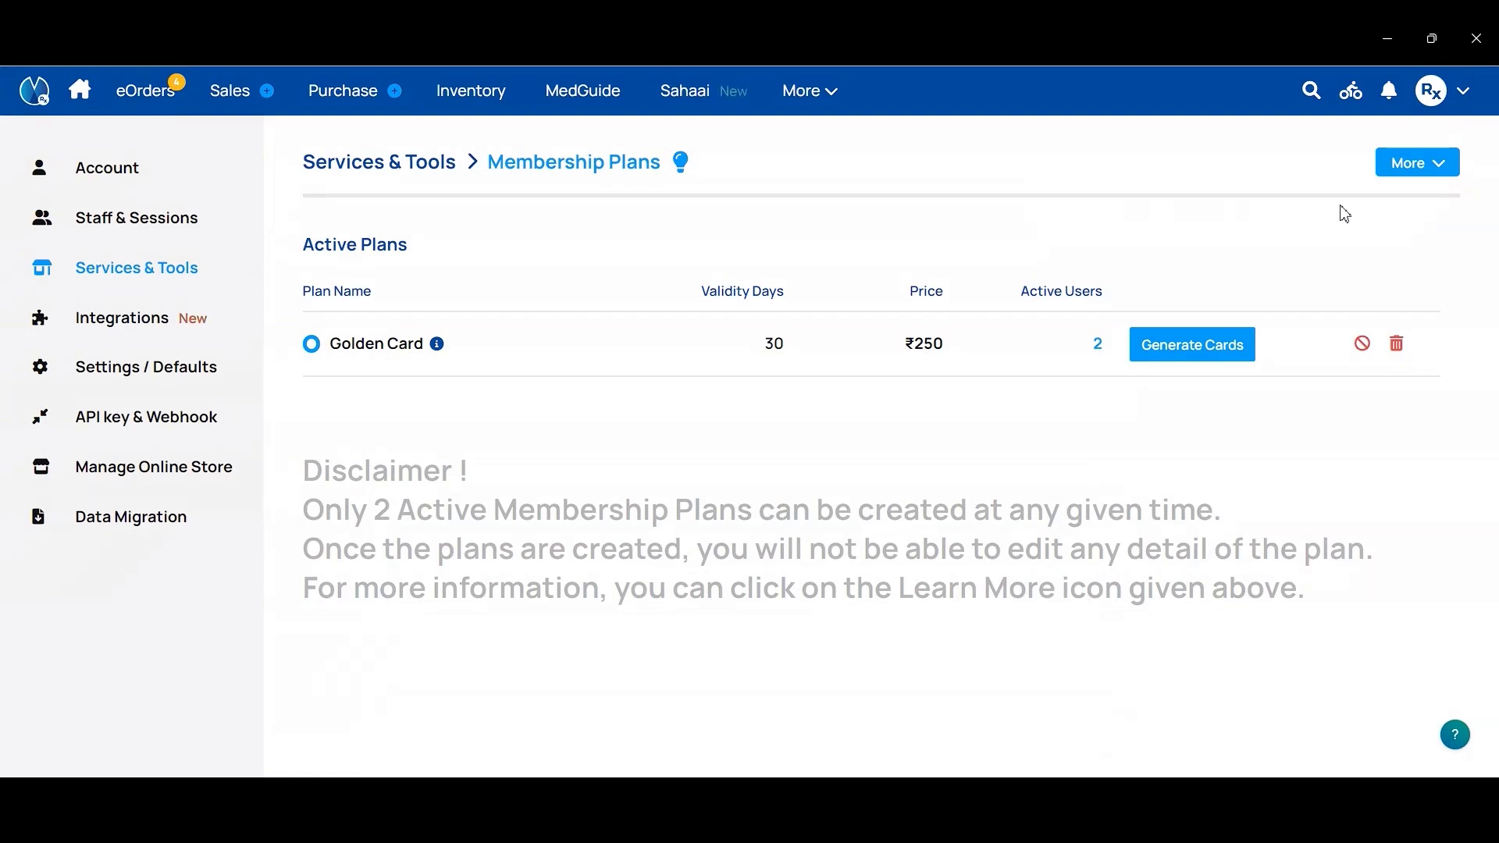
click(1402, 172)
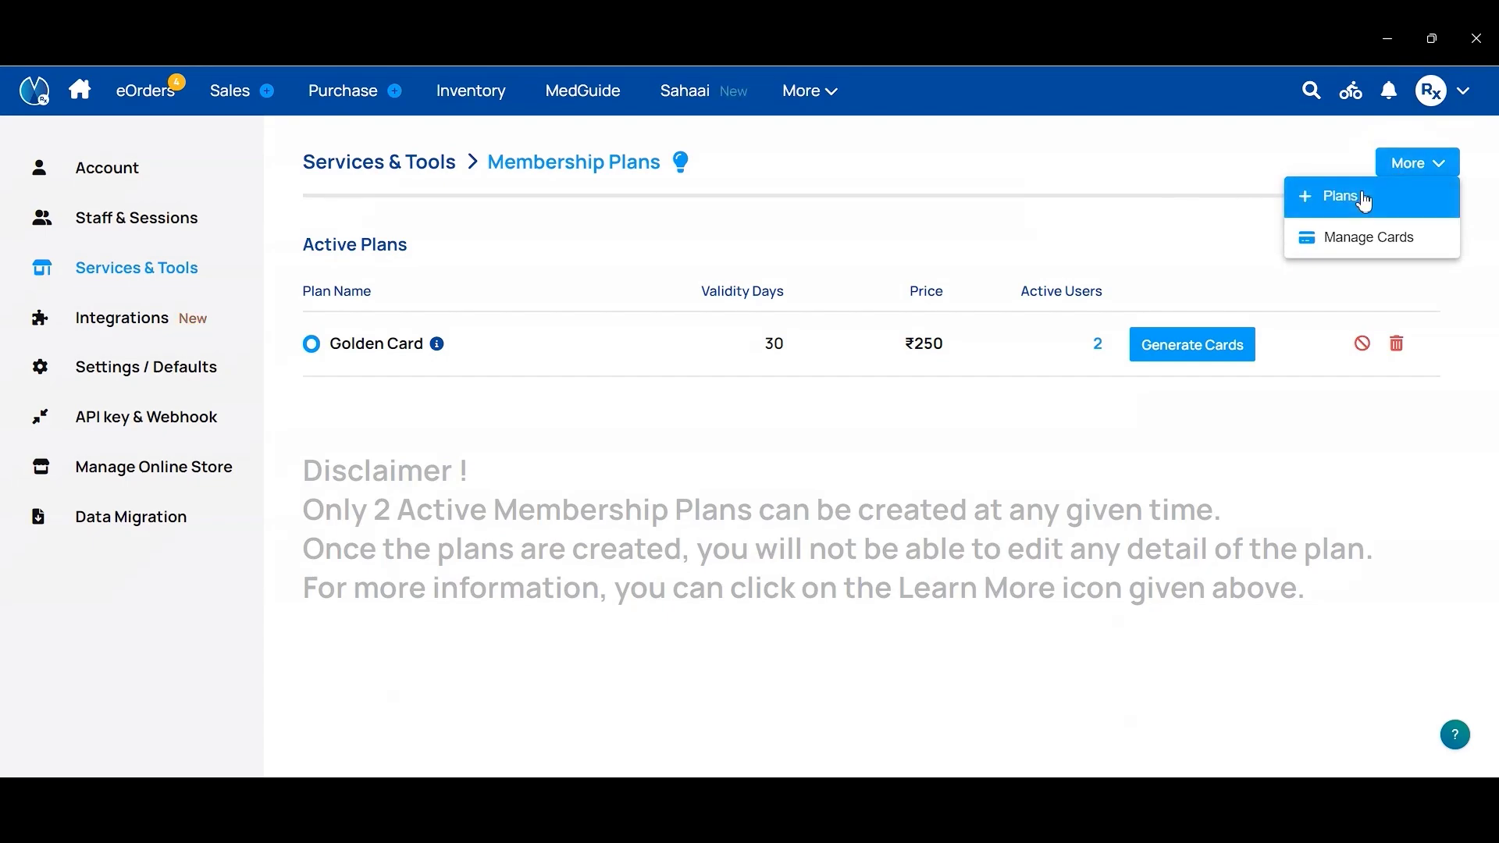
Step: Start a new membership plan named 'Premium Plan' priced at 399
click(1366, 203)
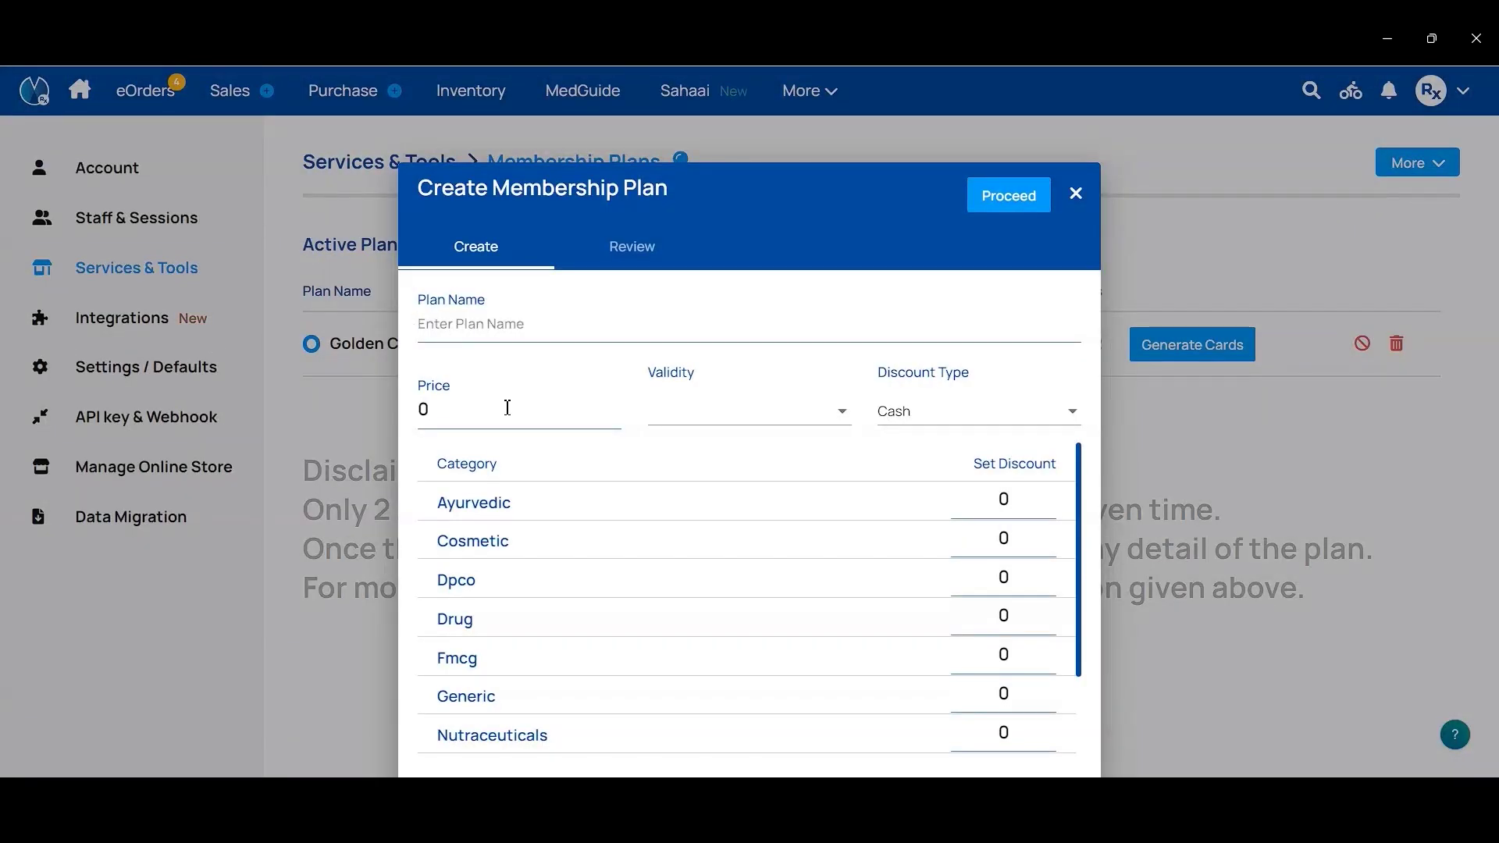
click(517, 326)
text(Premium Pla)
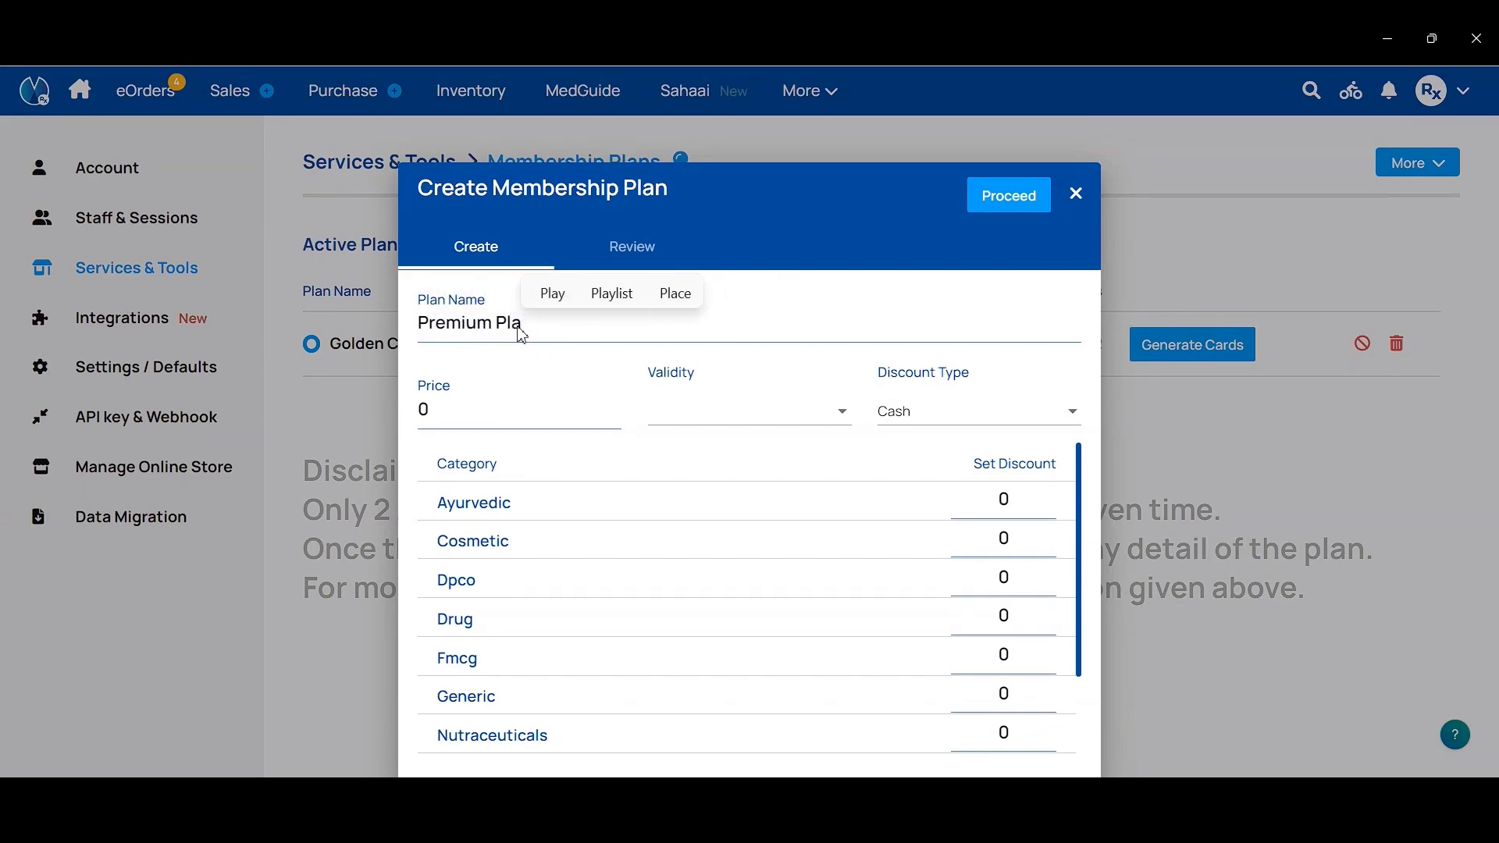
text(n)
click(456, 414)
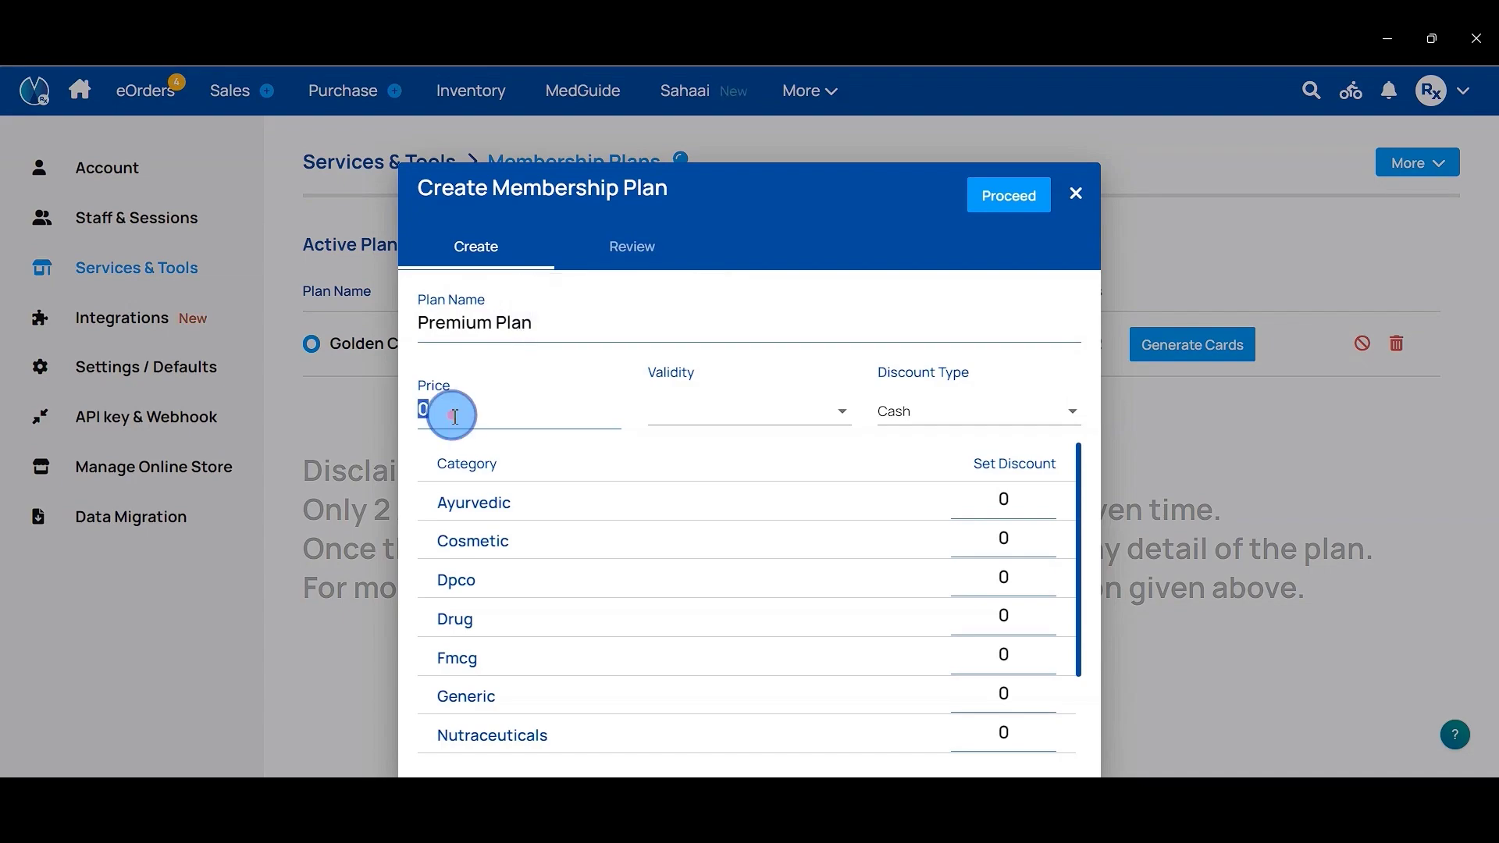
key(BackSpace)
text(399)
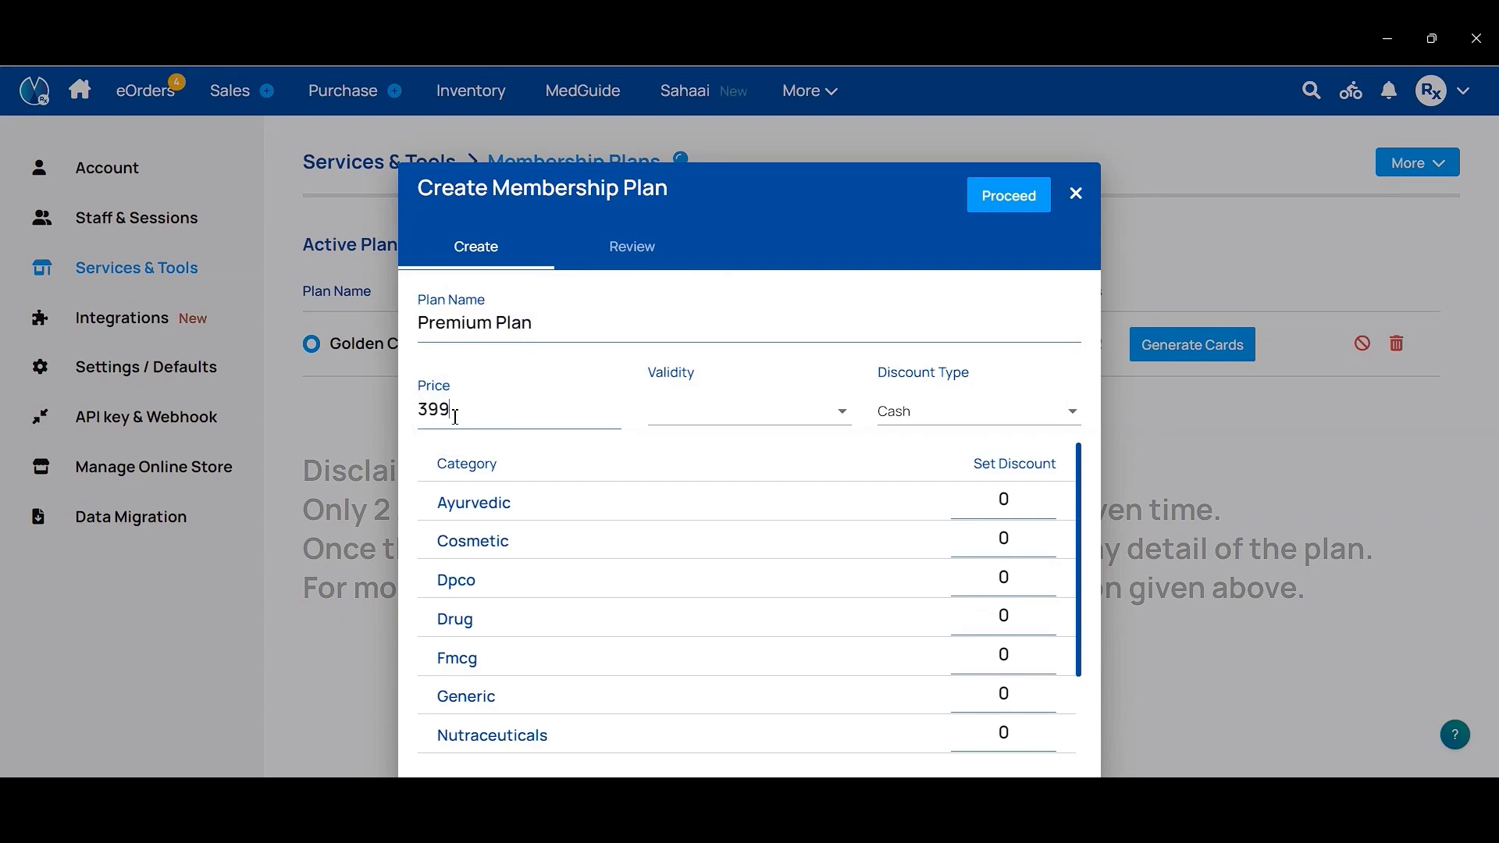
Step: Set 30 Days validity and Loyalty Points discounts: Drug 15%, Dpco/Fmcg 10%, others 5%
click(736, 411)
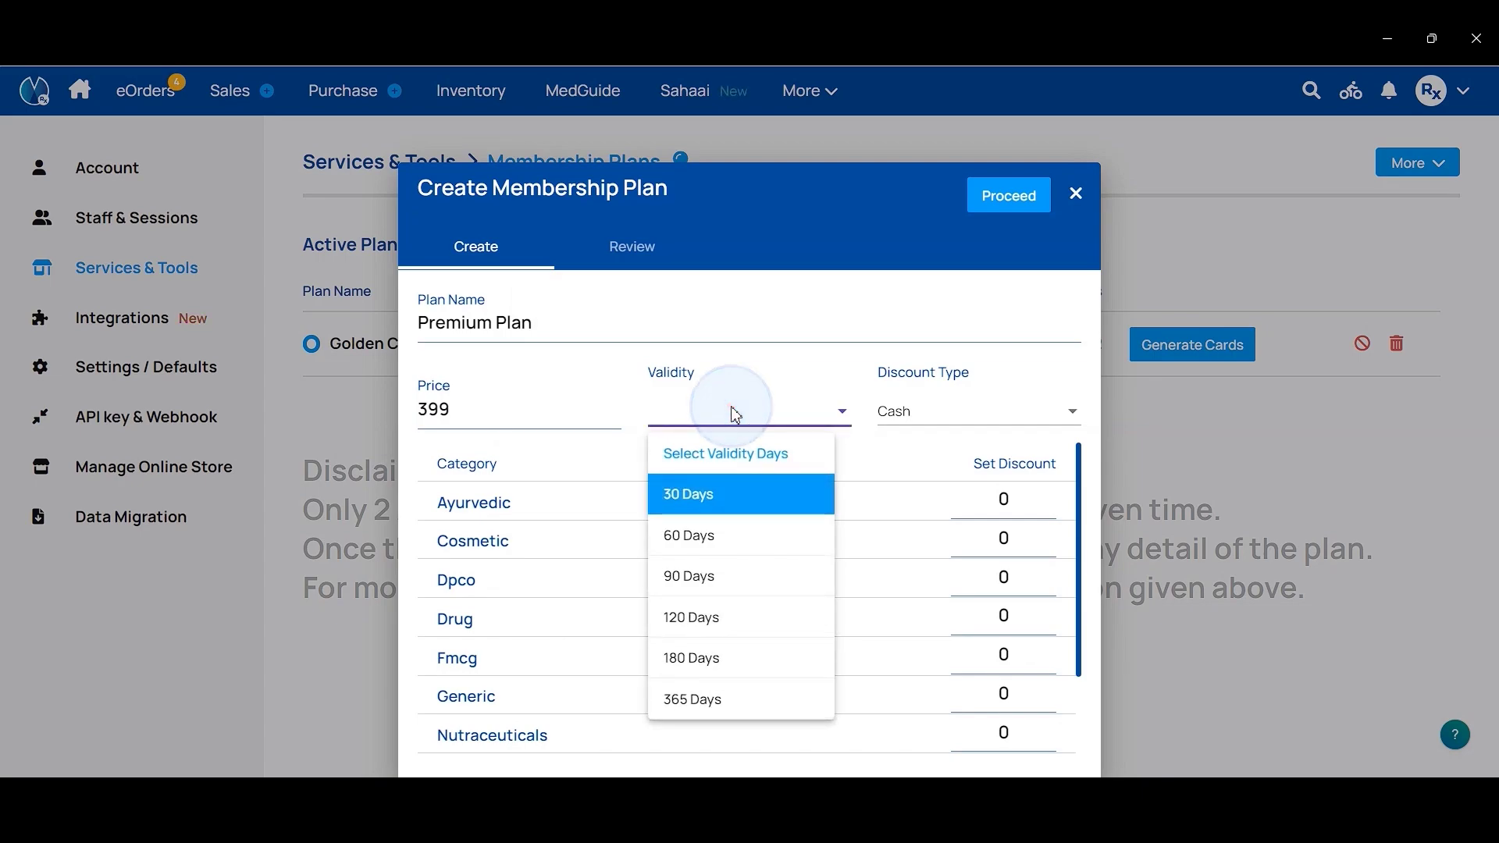
click(700, 504)
click(938, 421)
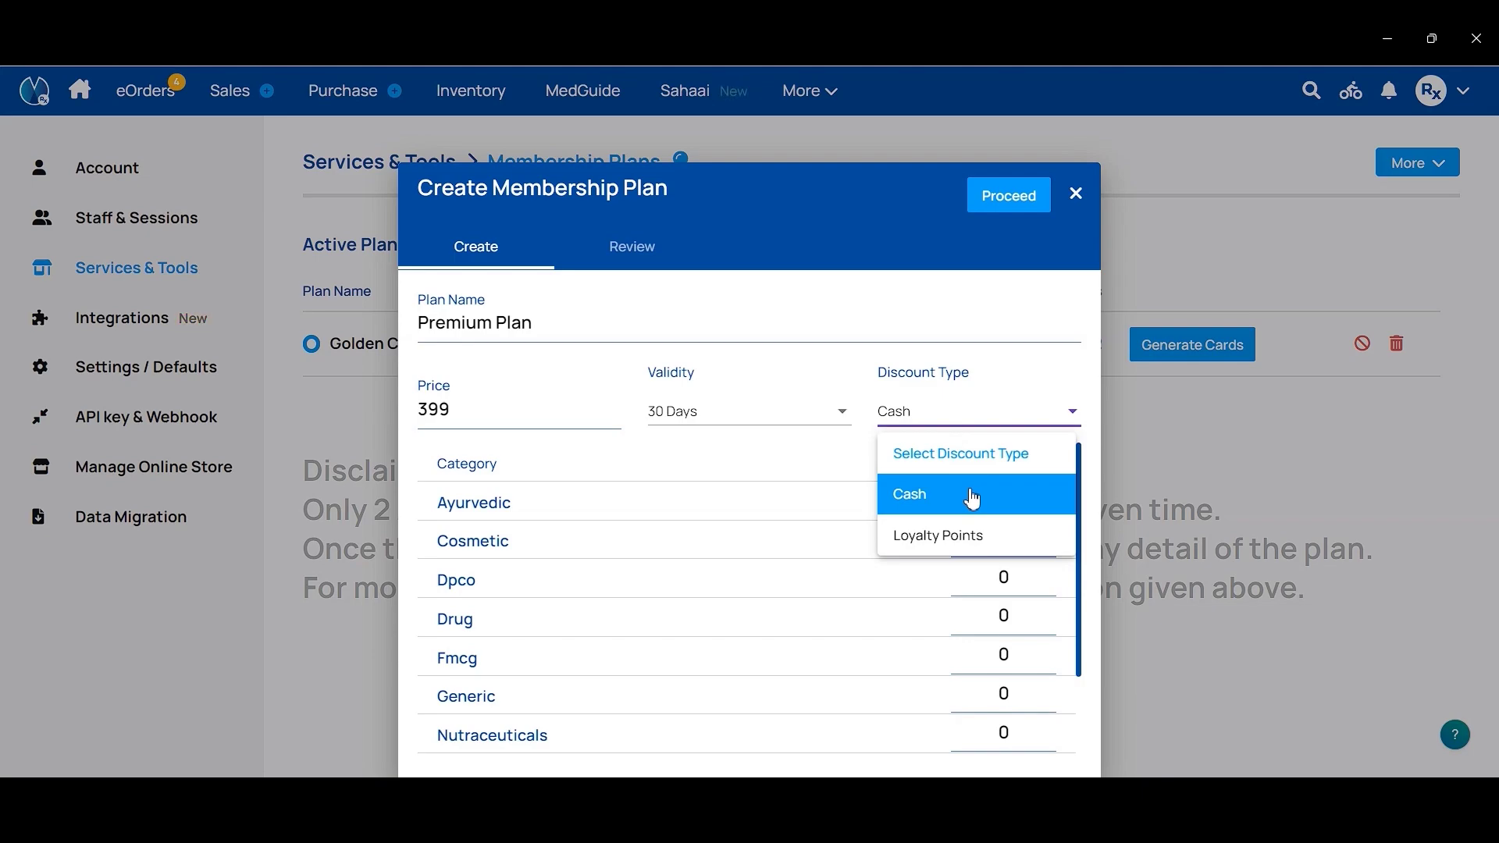
click(954, 546)
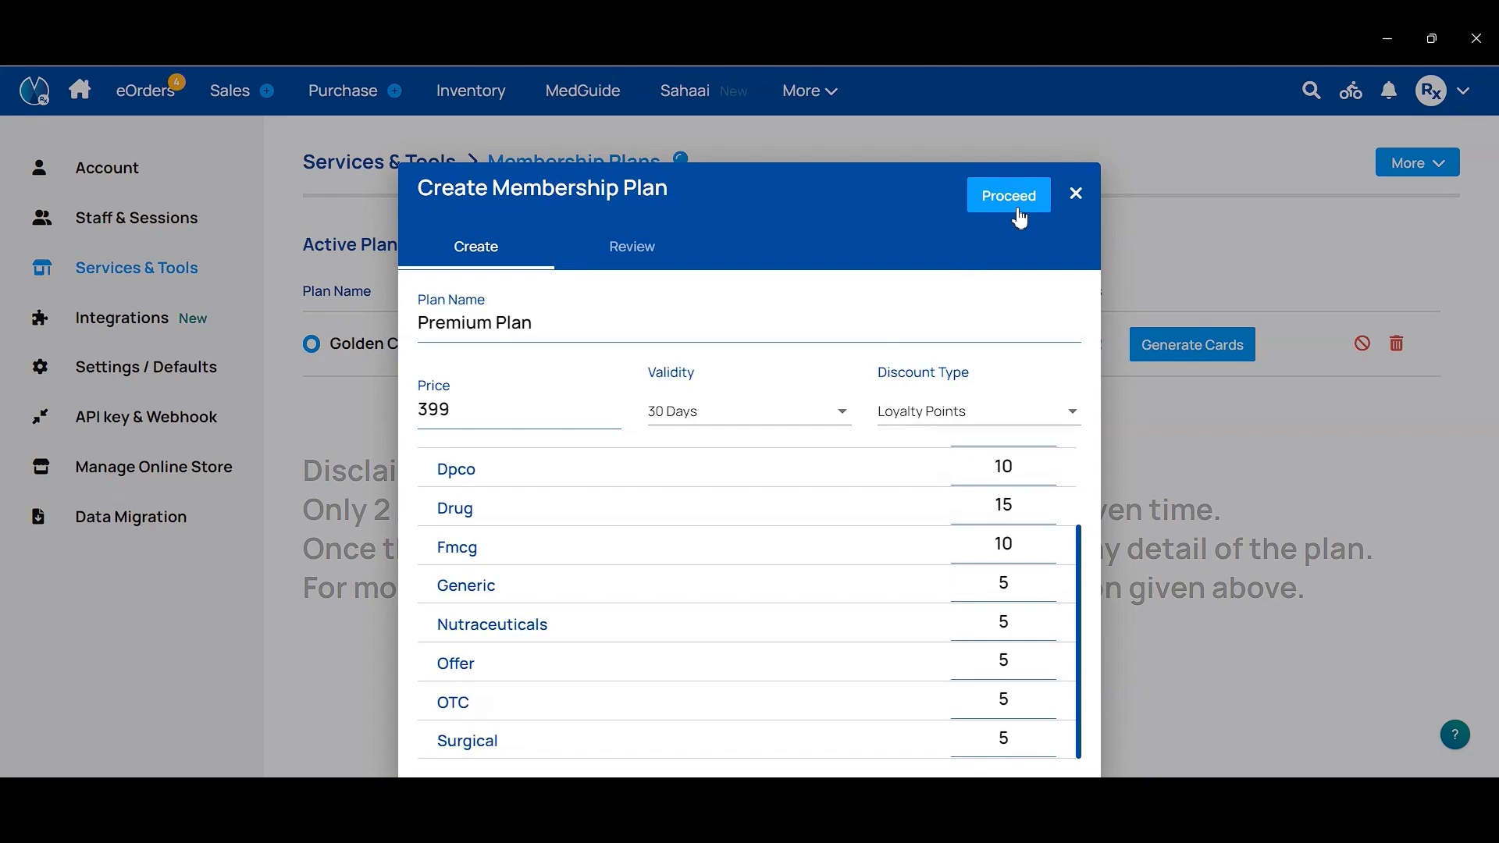
click(668, 252)
Step: Review the Premium Plan summary, submit it and confirm with Yes
click(1001, 203)
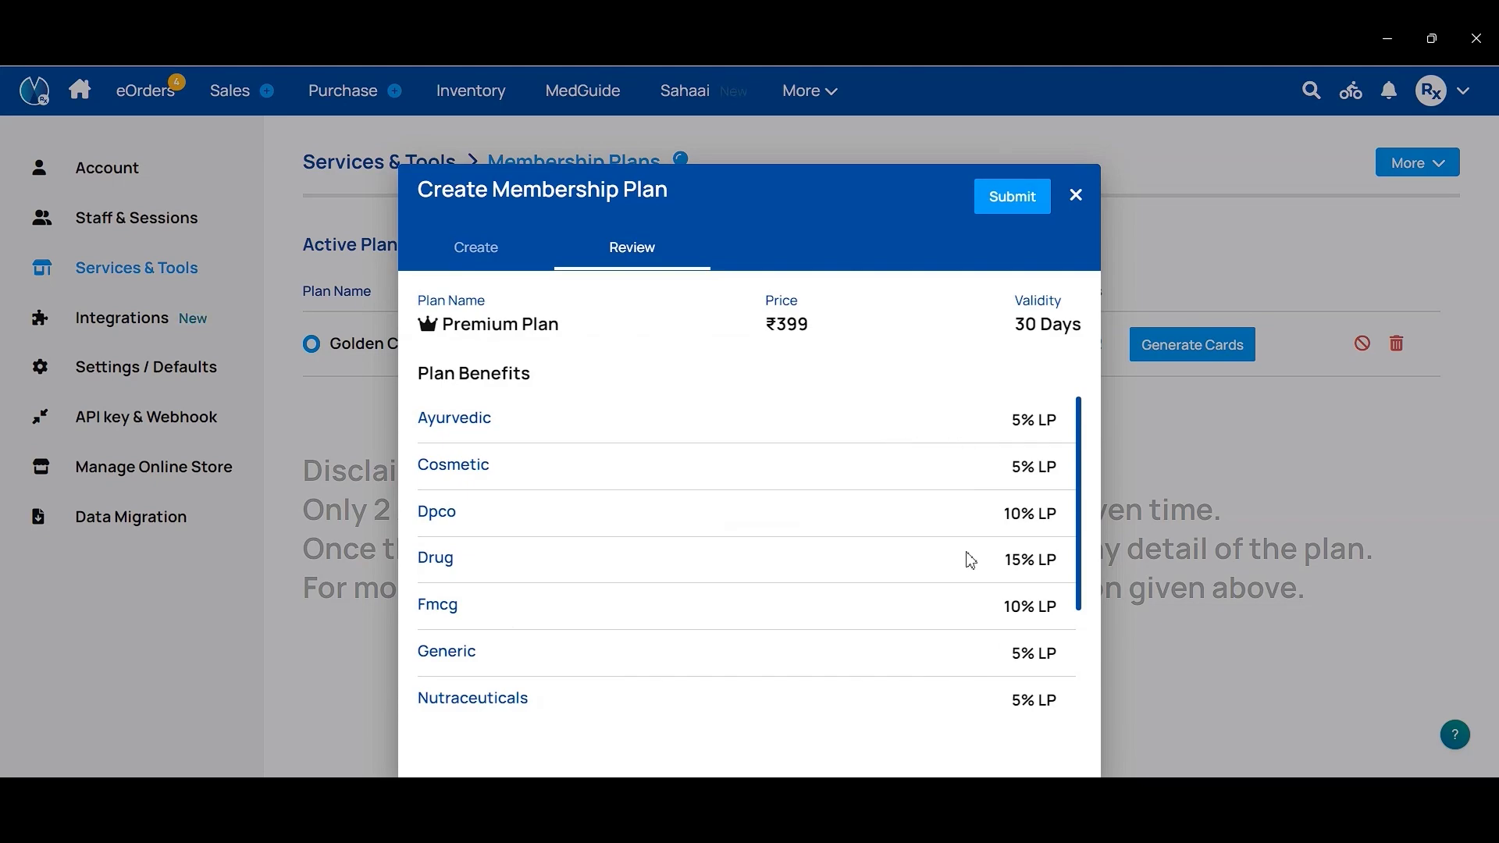
scroll(971, 560, down, 3)
scroll(968, 556, up, 3)
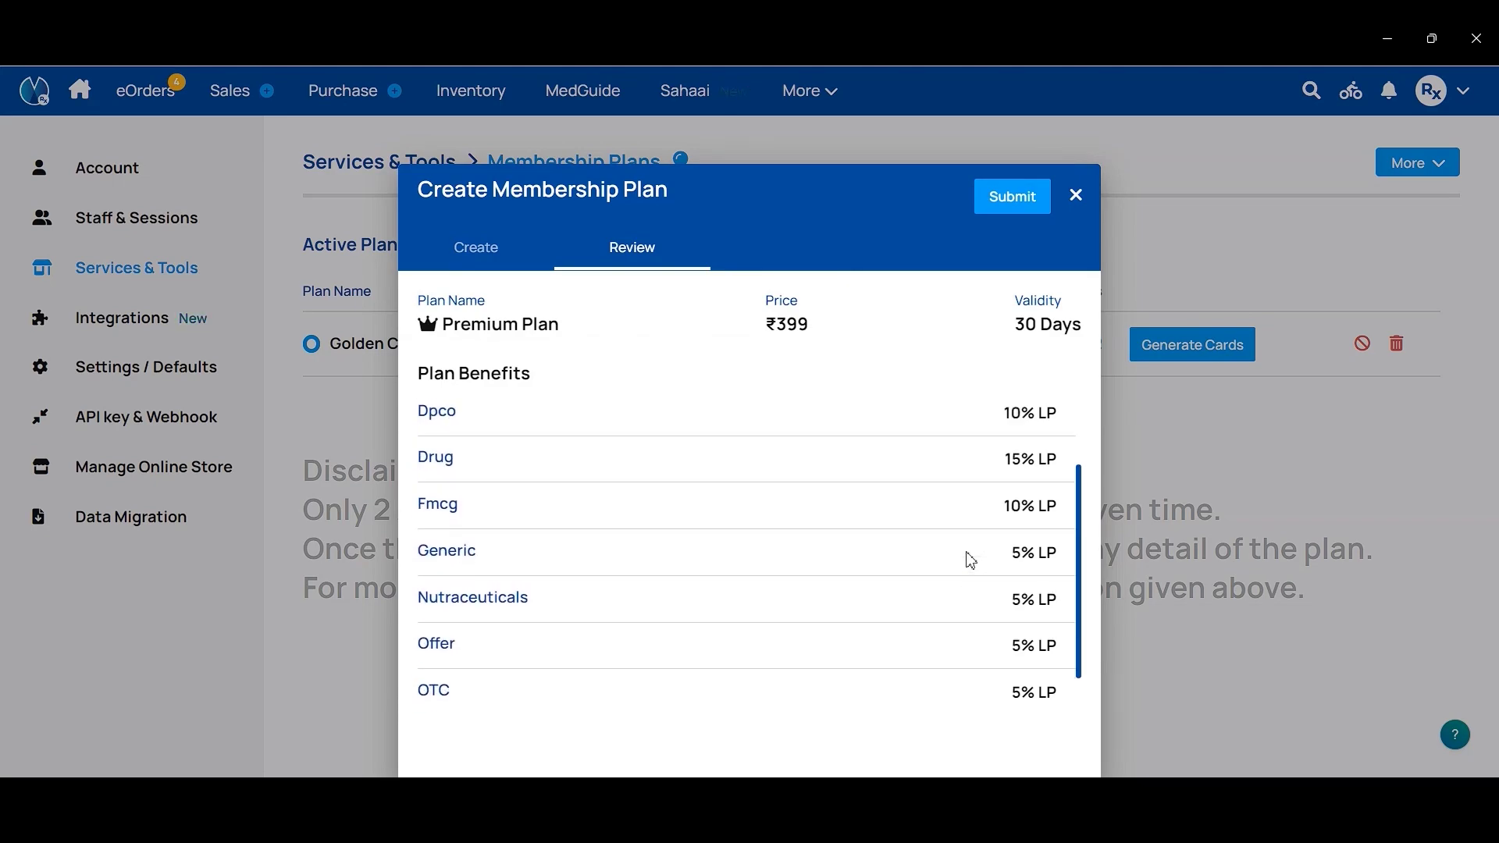
click(998, 212)
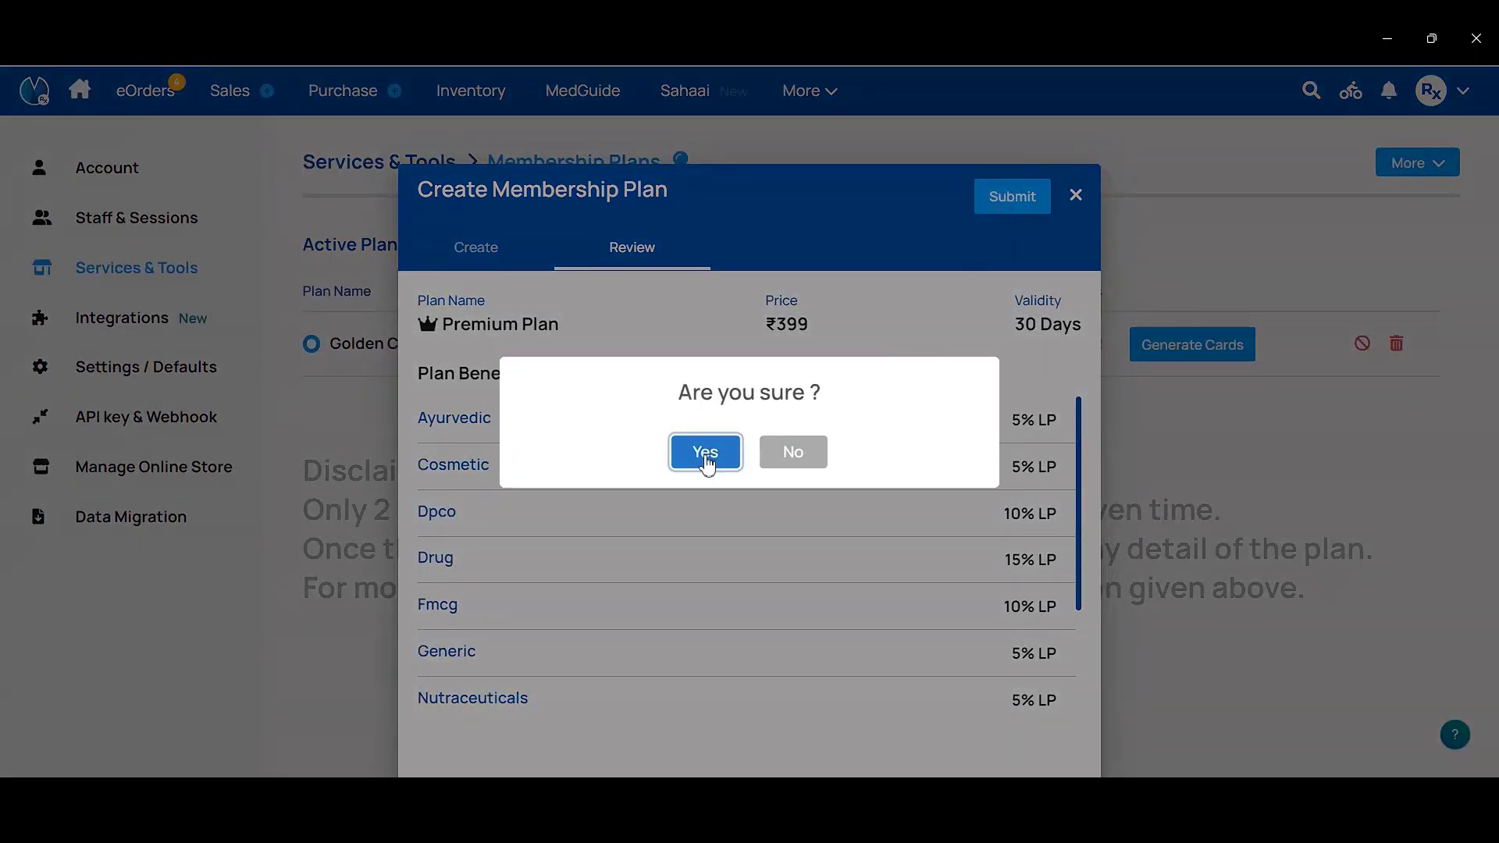
click(705, 453)
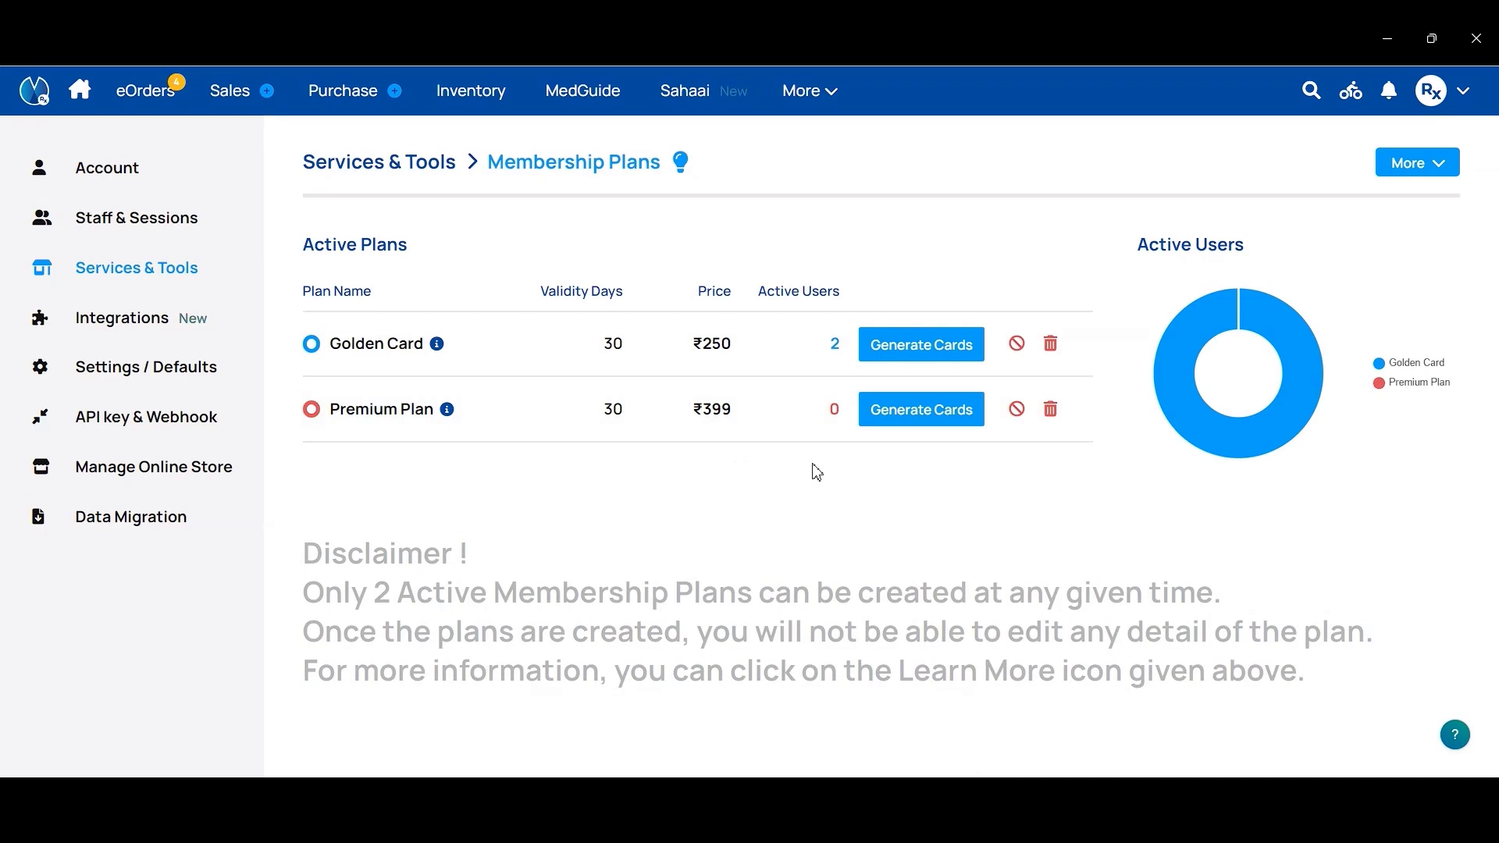
Step: Start a new sales bill, select the customer by name, and open her details
mouse_move(241, 108)
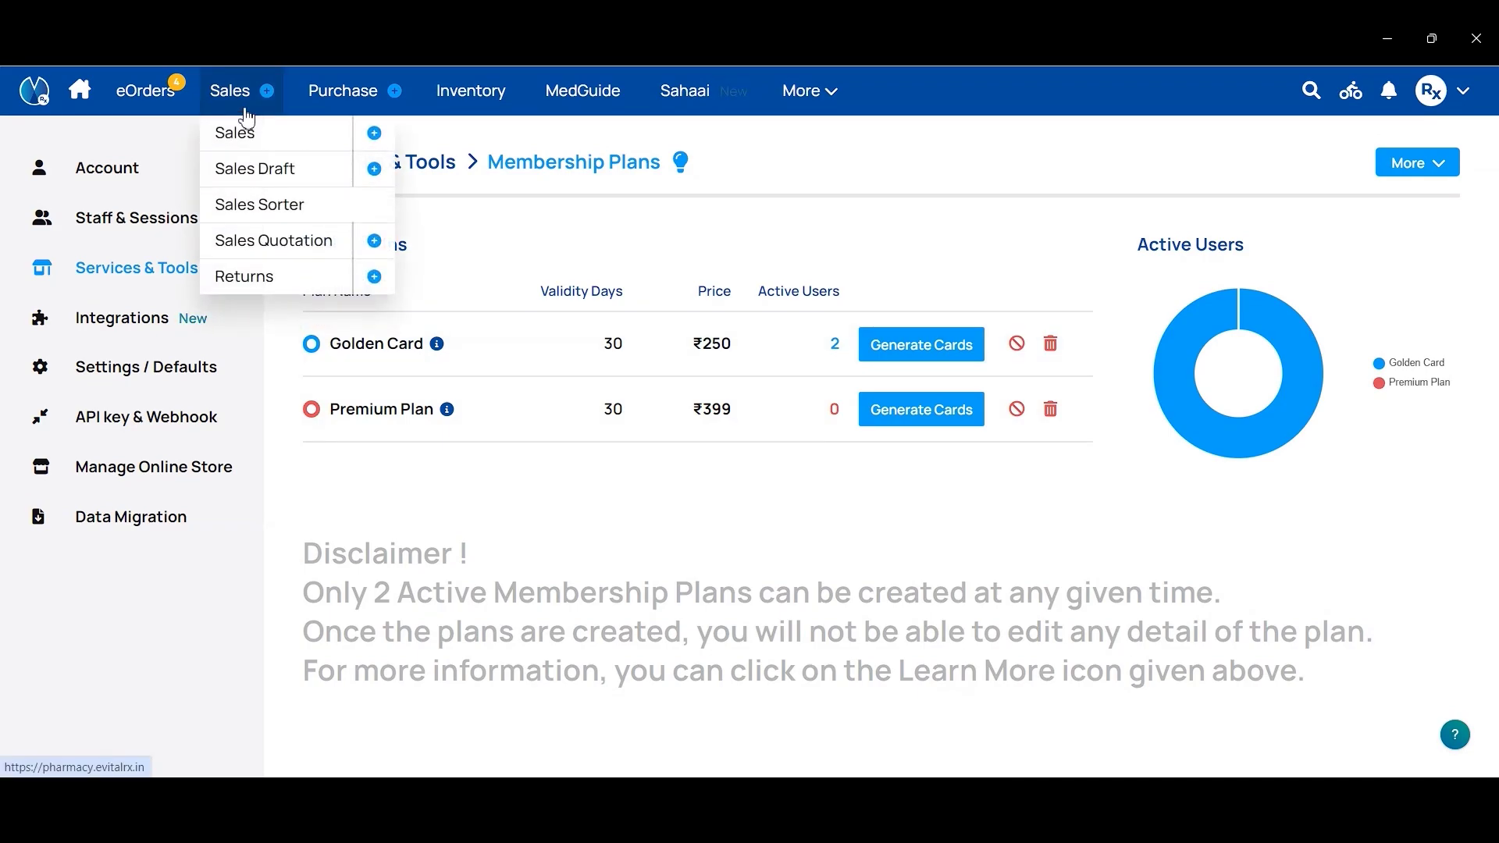
click(266, 109)
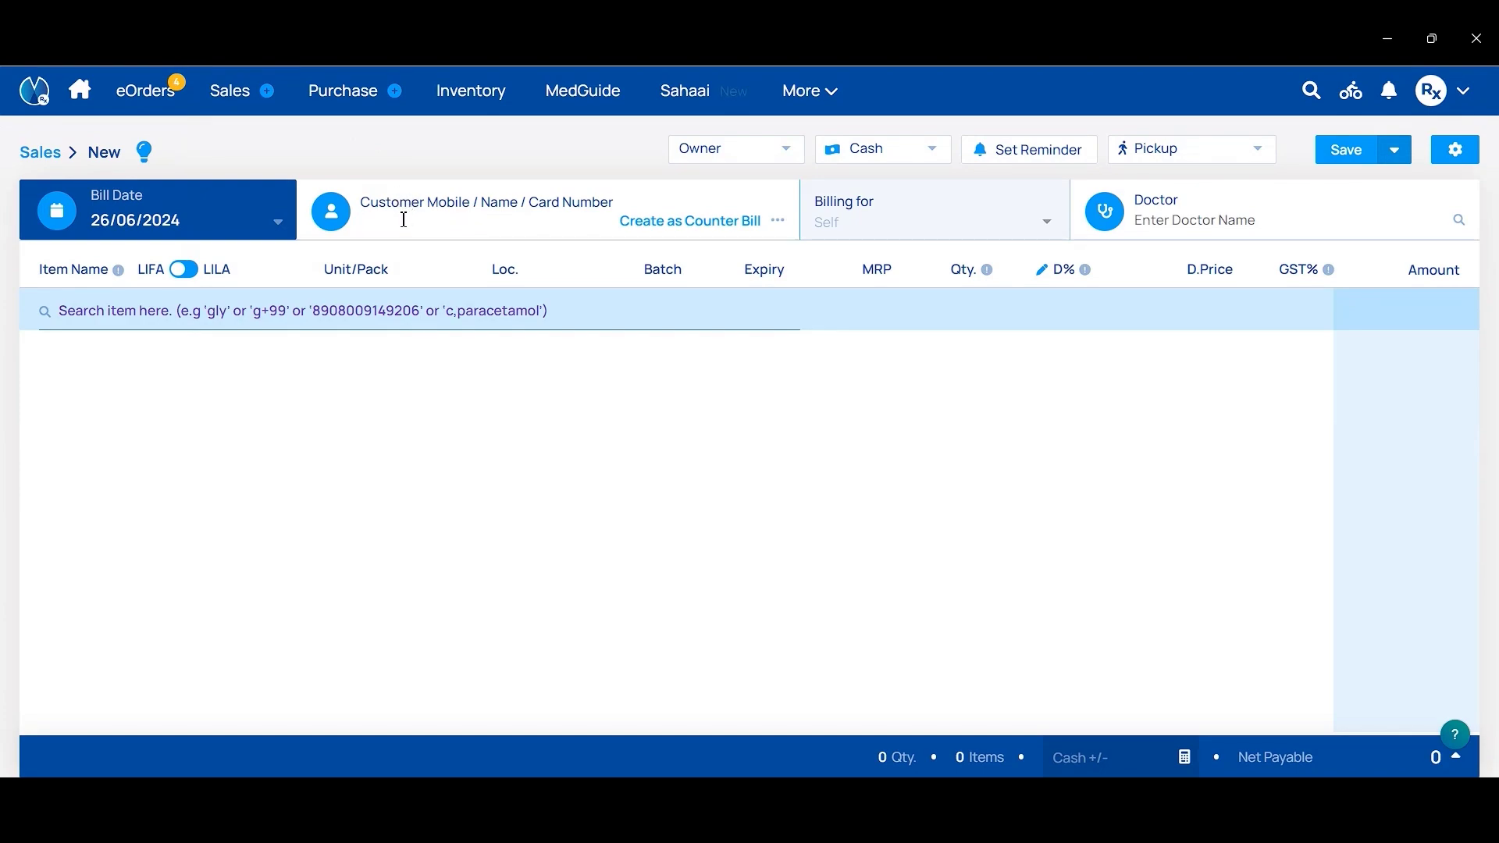
text(Preksha)
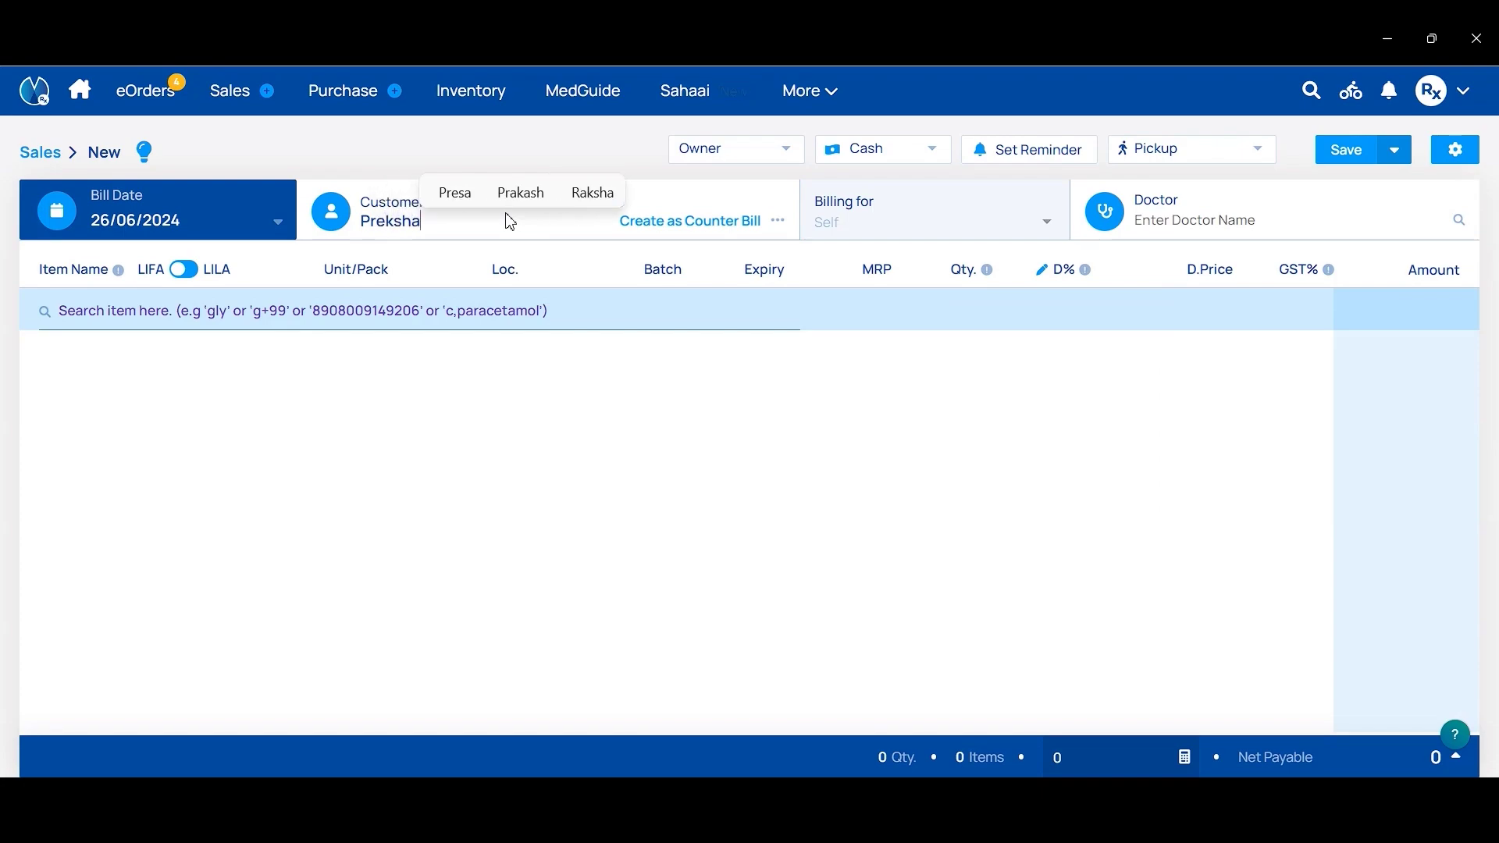
click(520, 252)
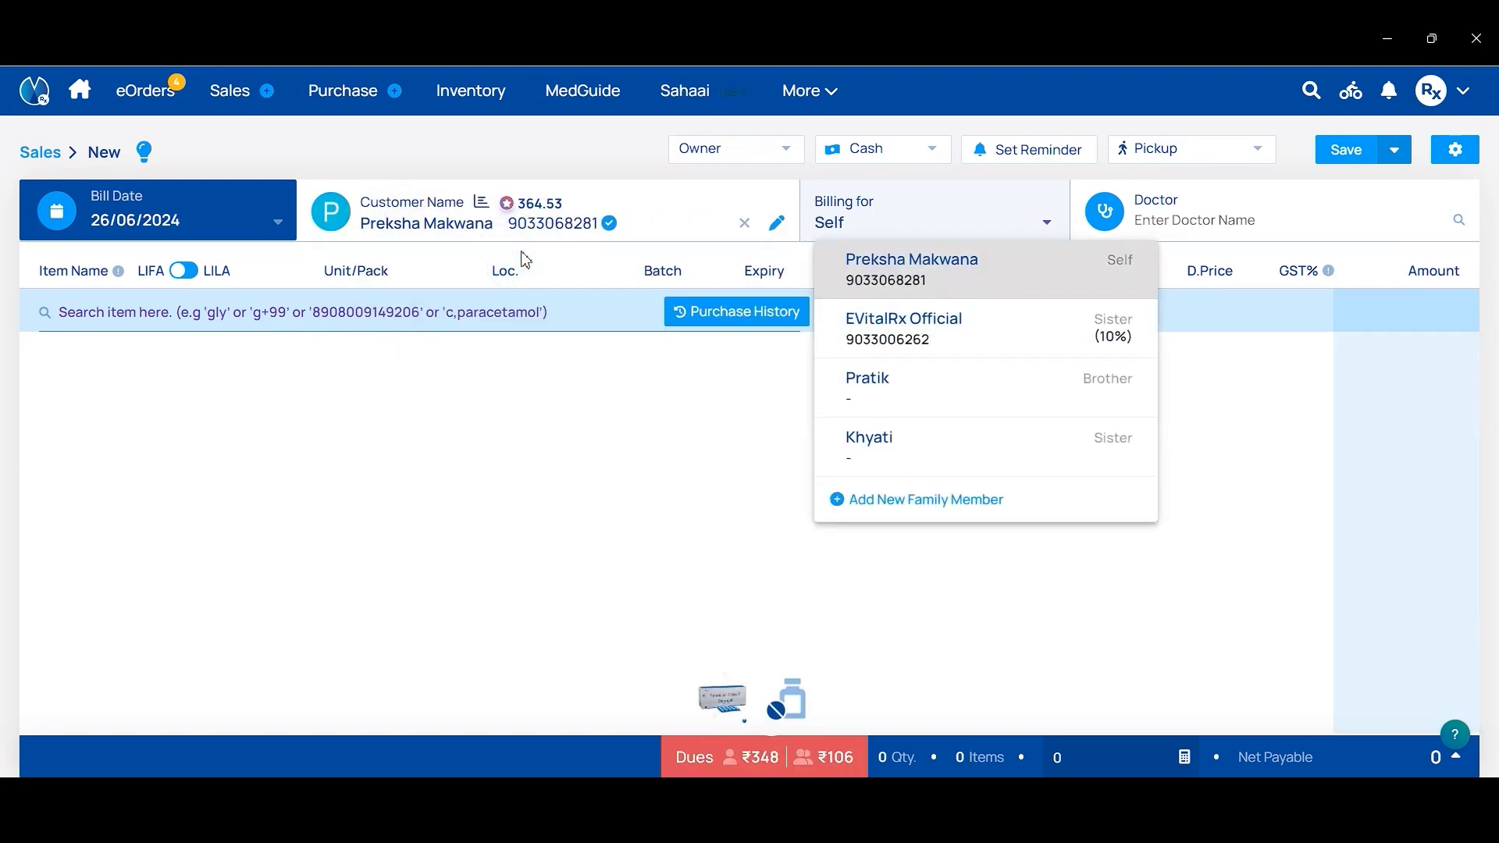
click(777, 226)
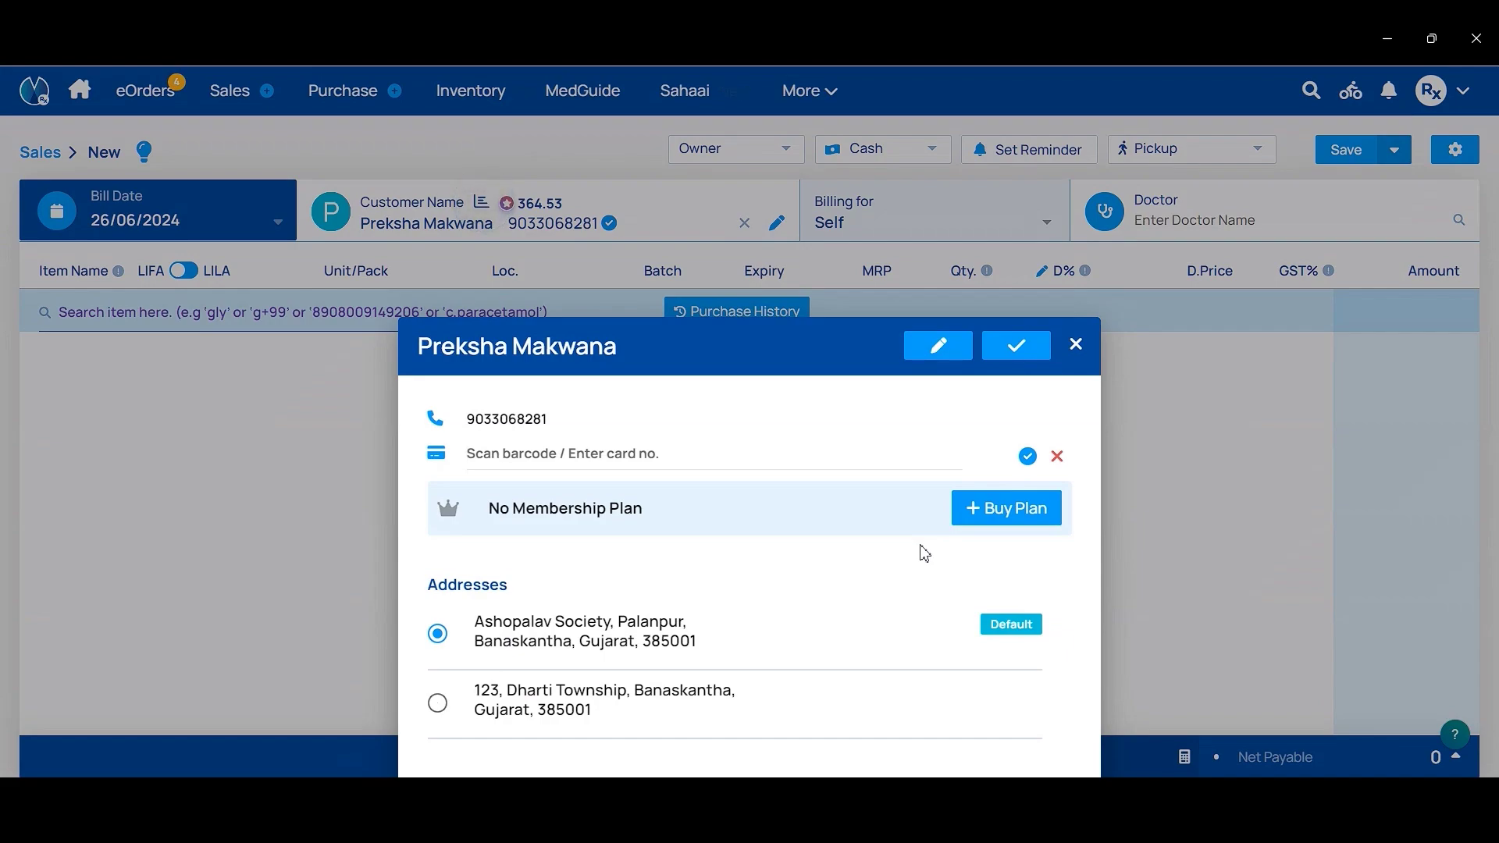
Step: Buy the ₹399, 30-day Premium plan for the customer, paid in Cash
click(998, 518)
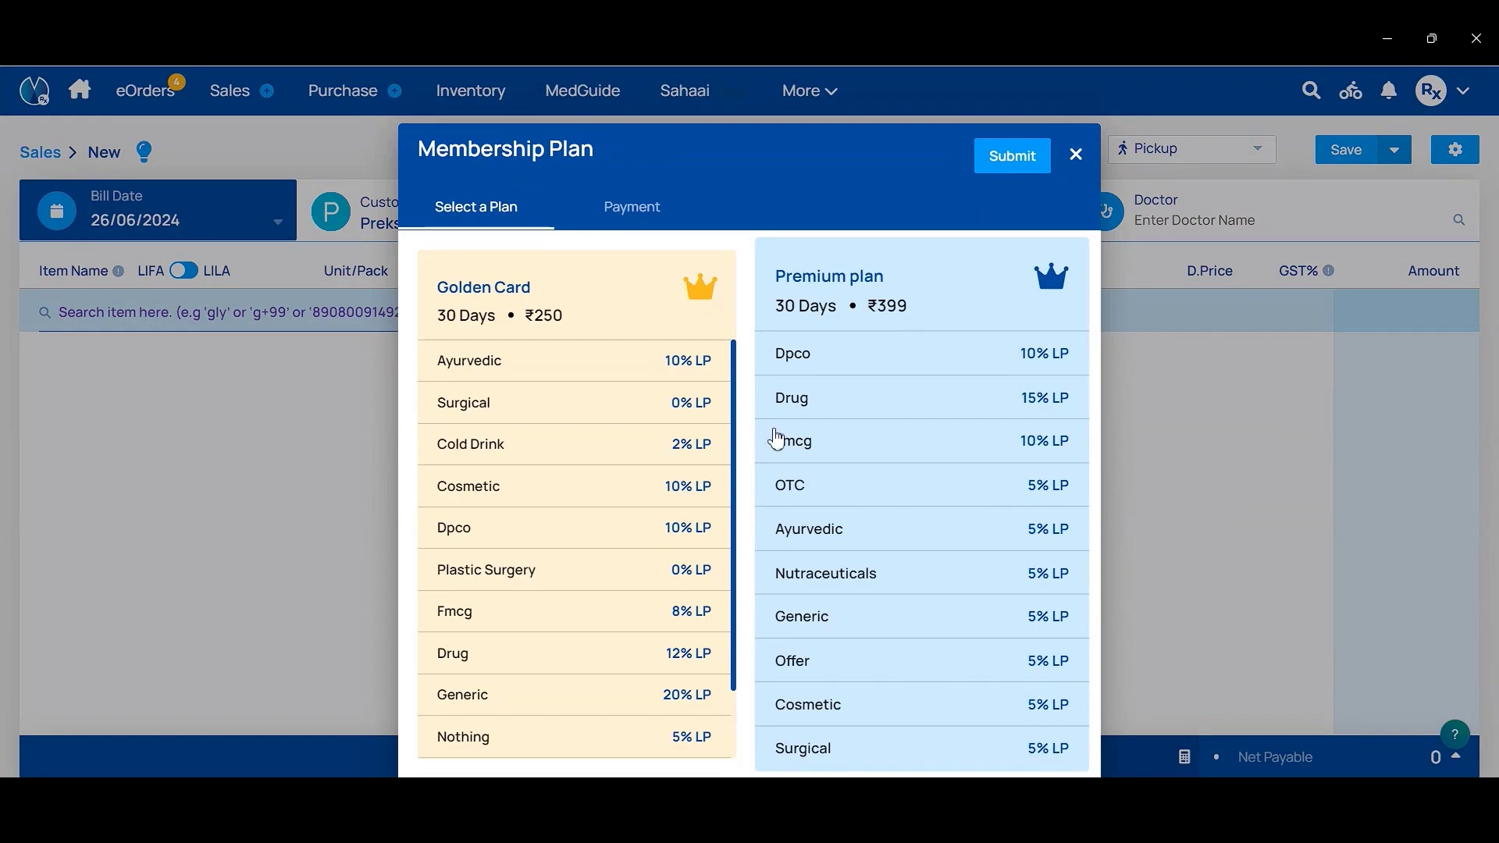
click(845, 345)
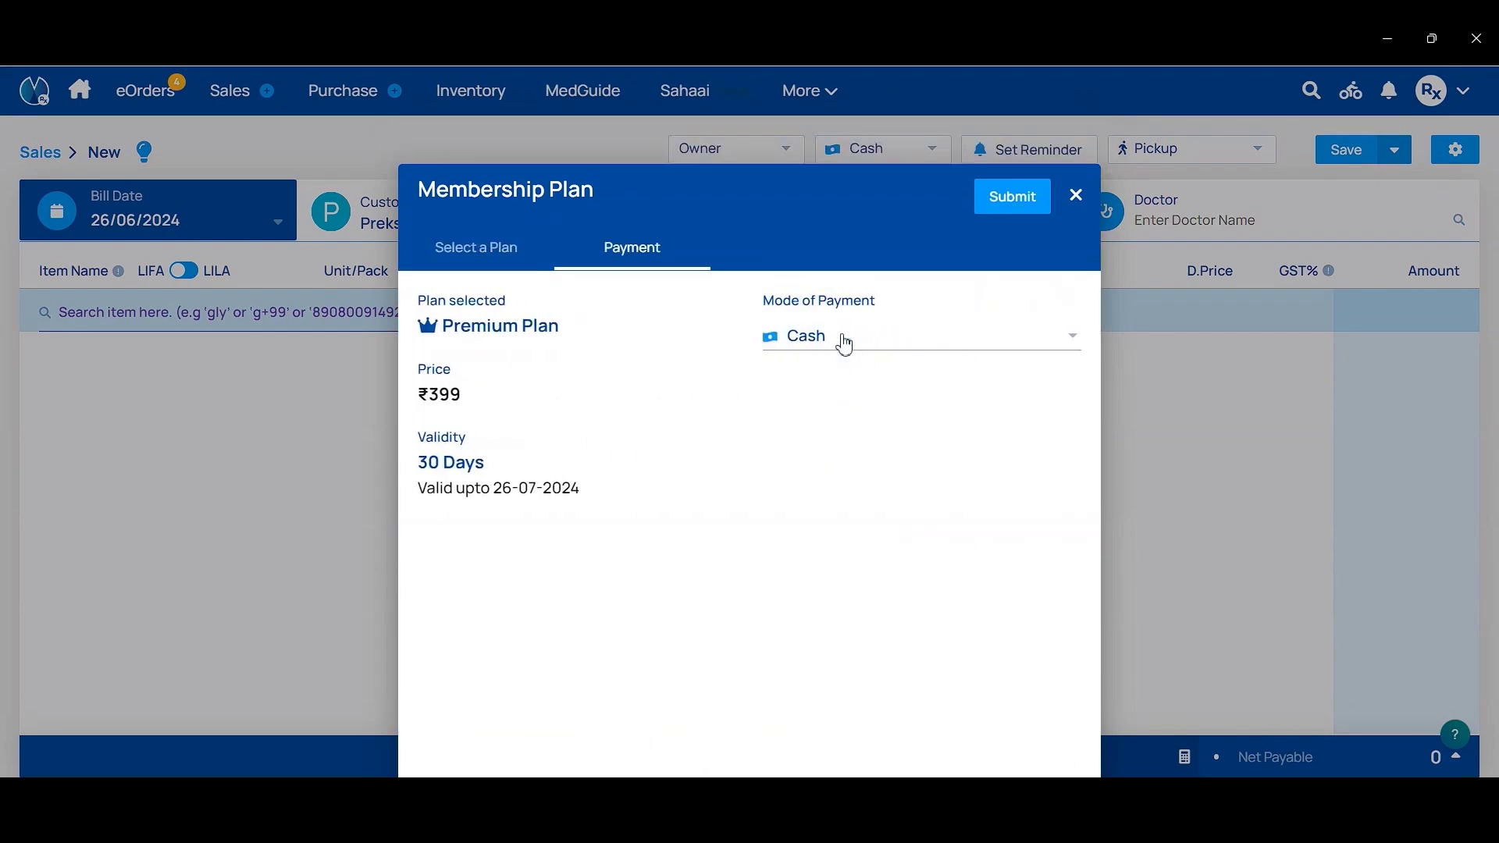
click(893, 350)
click(891, 418)
click(1002, 202)
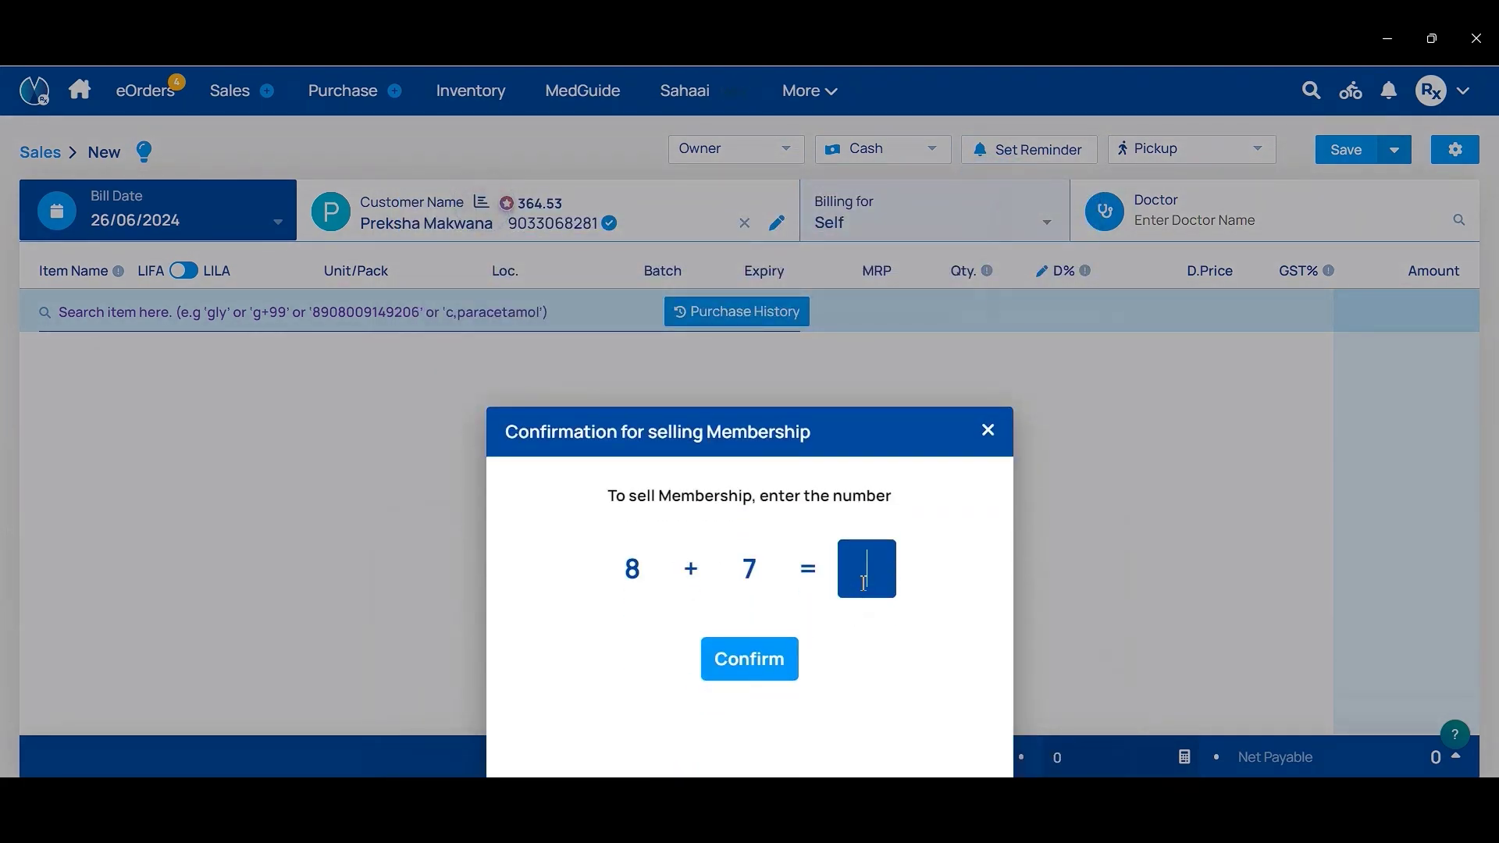
Step: Answer 15 to the 8 + 7 check, confirm the sale, and close the Membership Linked summary
text(15)
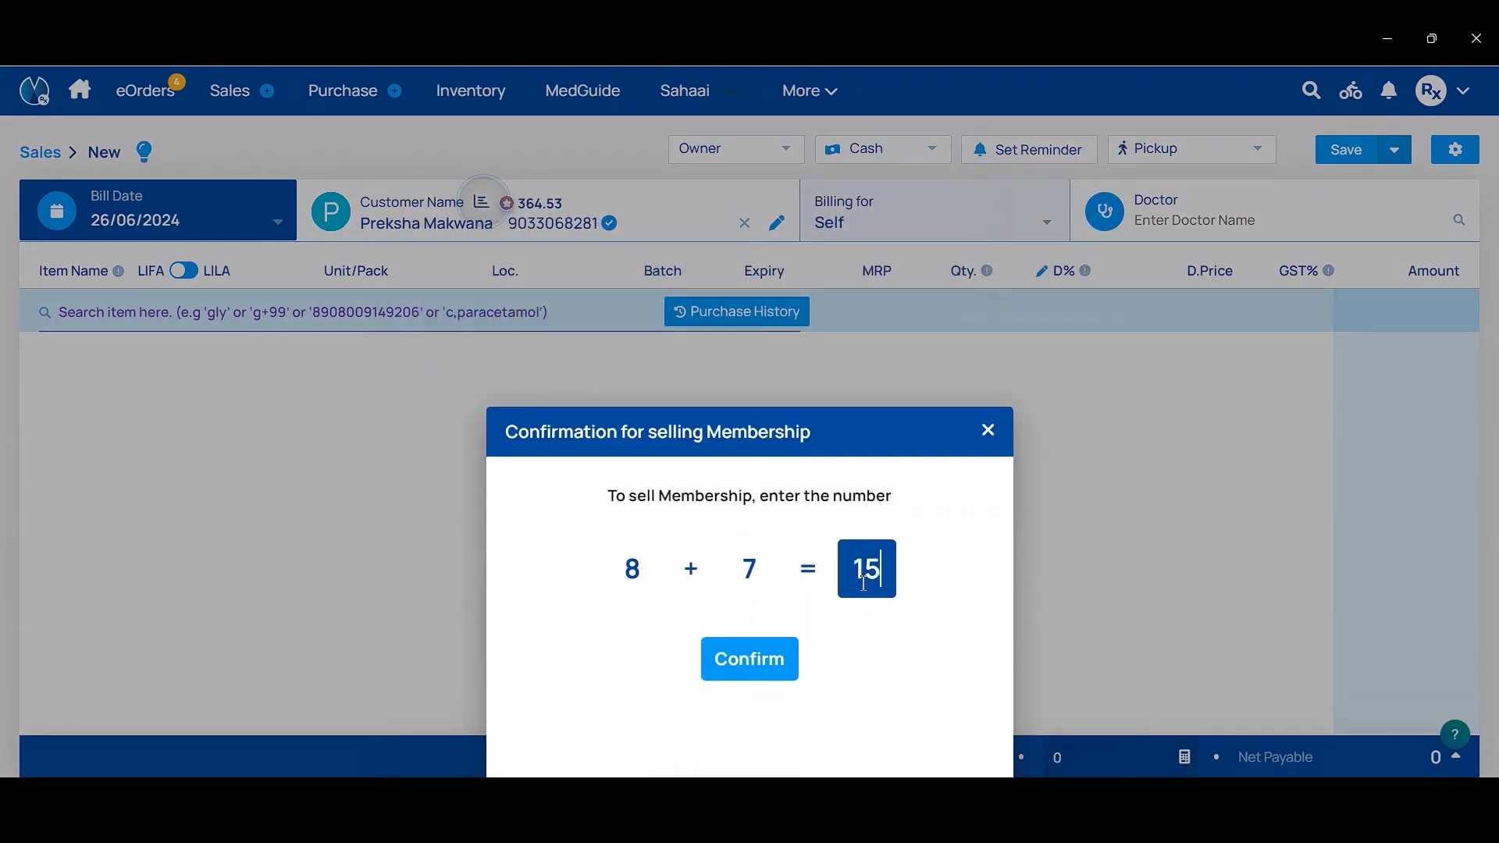
click(784, 666)
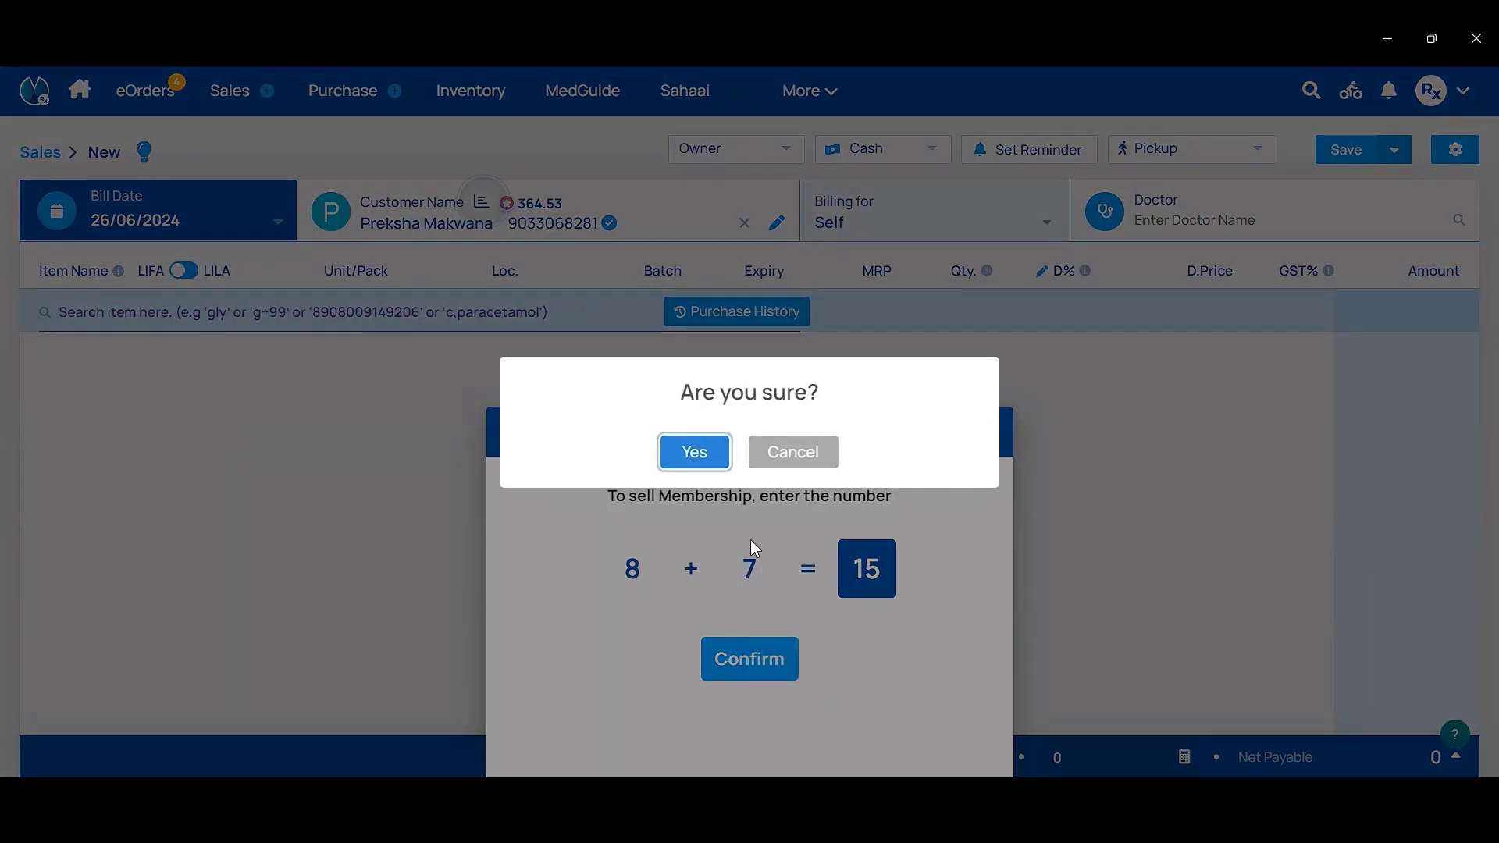
click(695, 453)
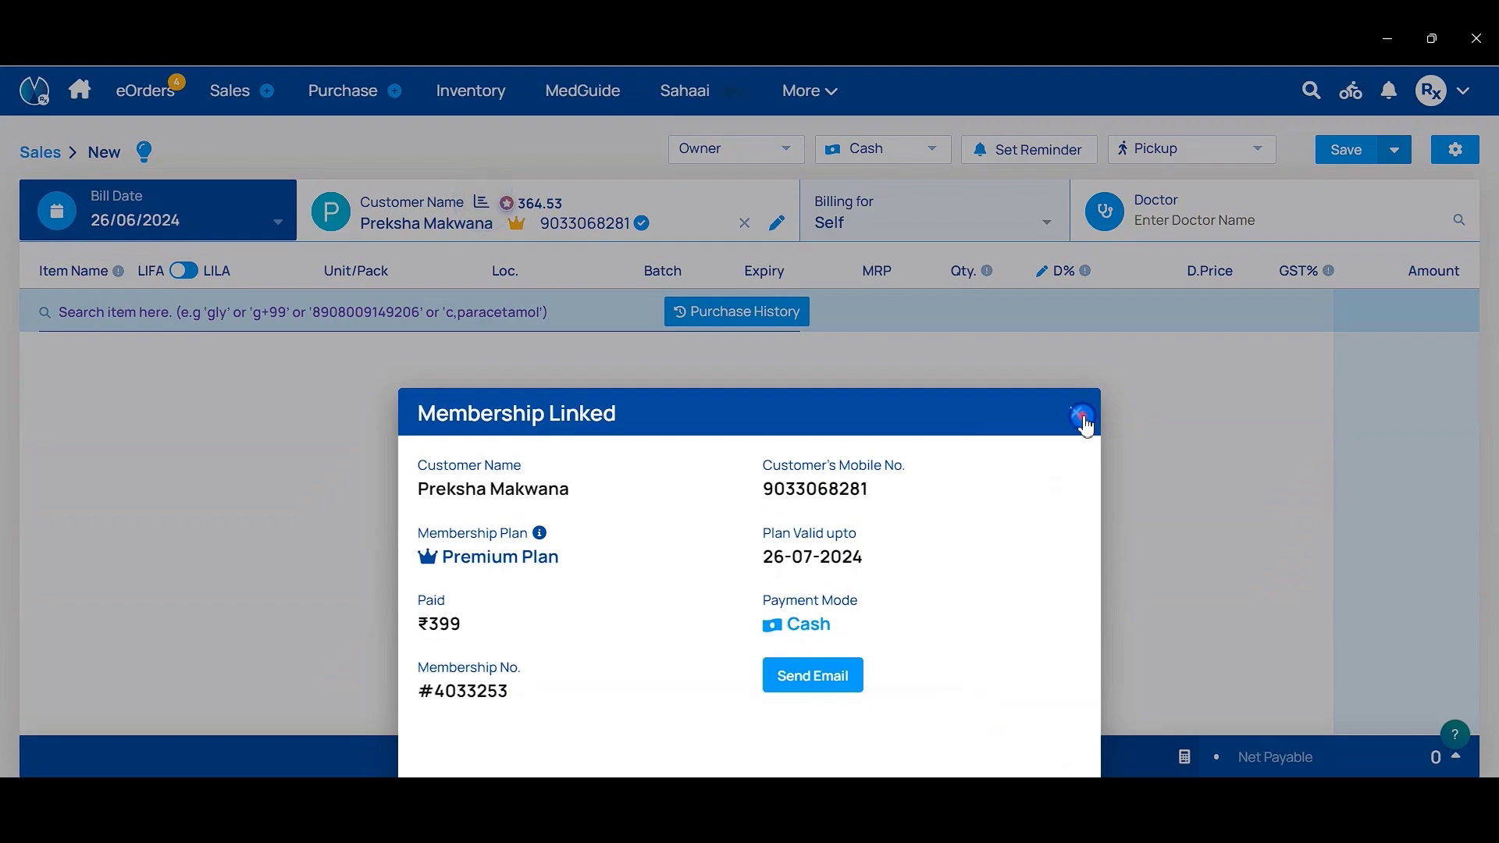
click(1077, 414)
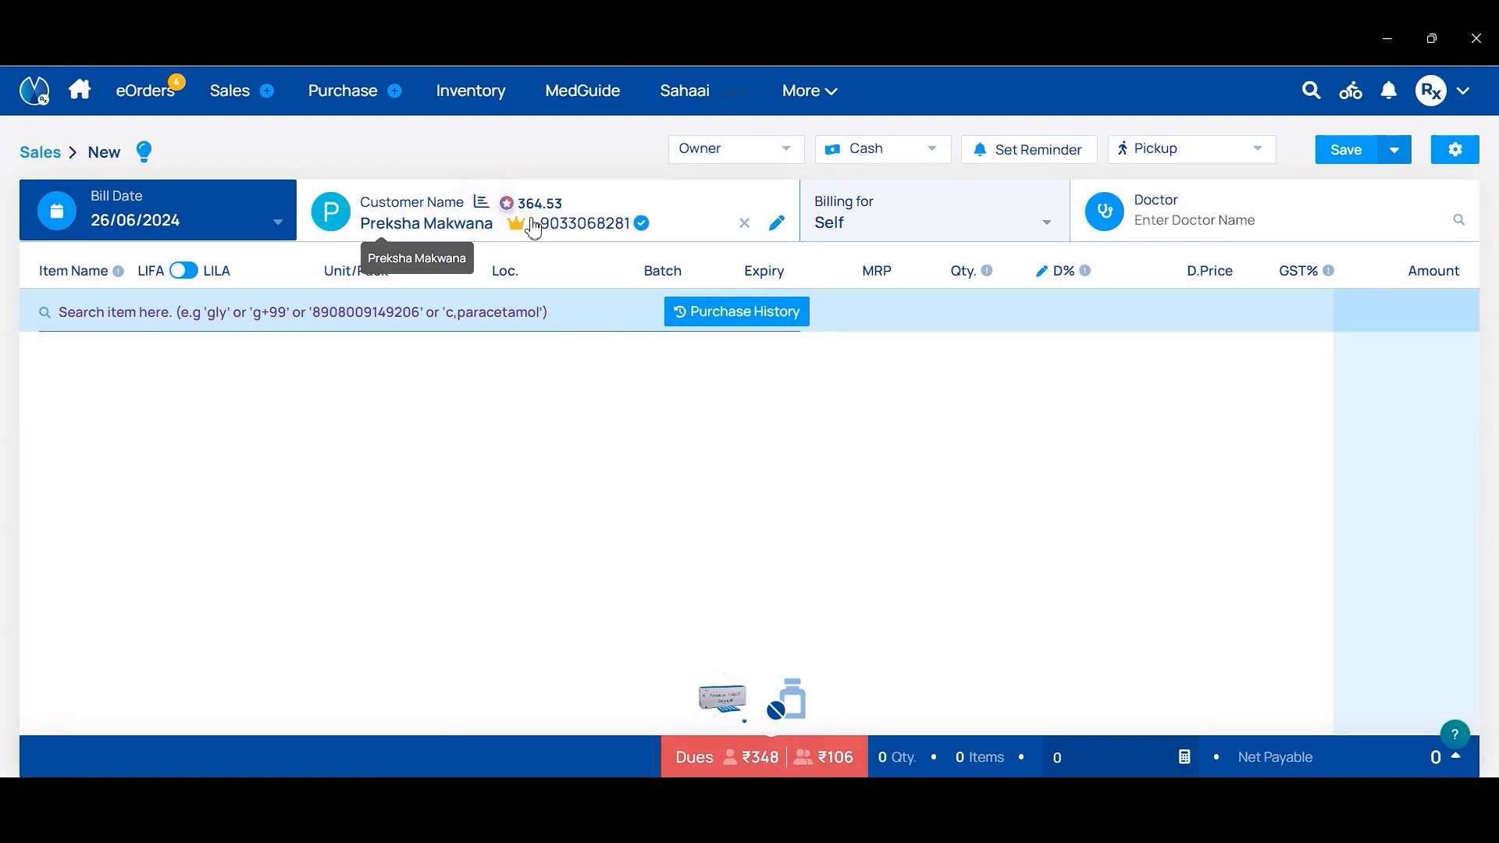
Step: Open the Customers list from the More menu
click(804, 111)
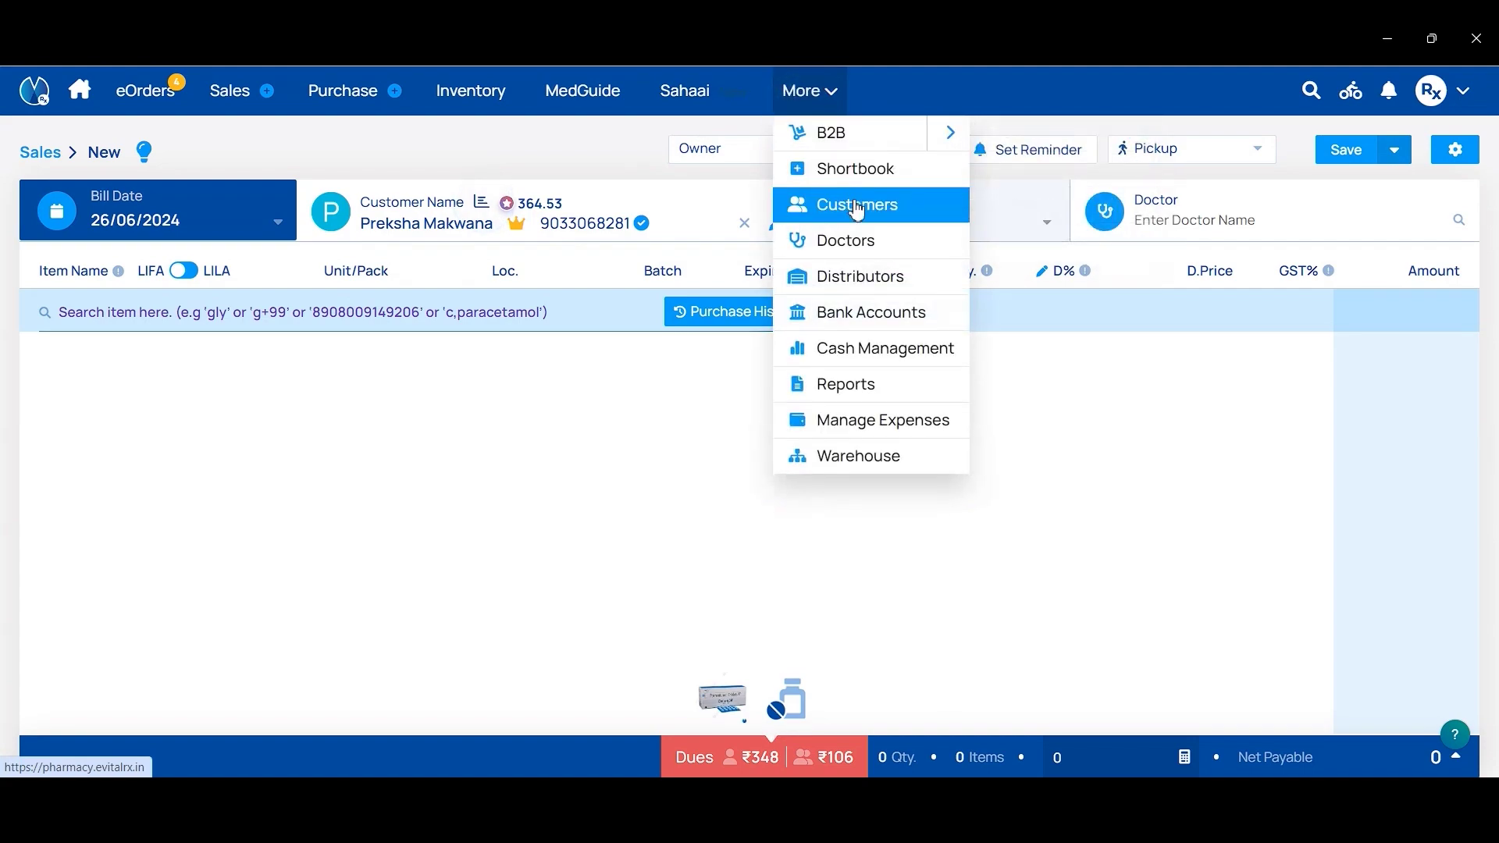
click(857, 210)
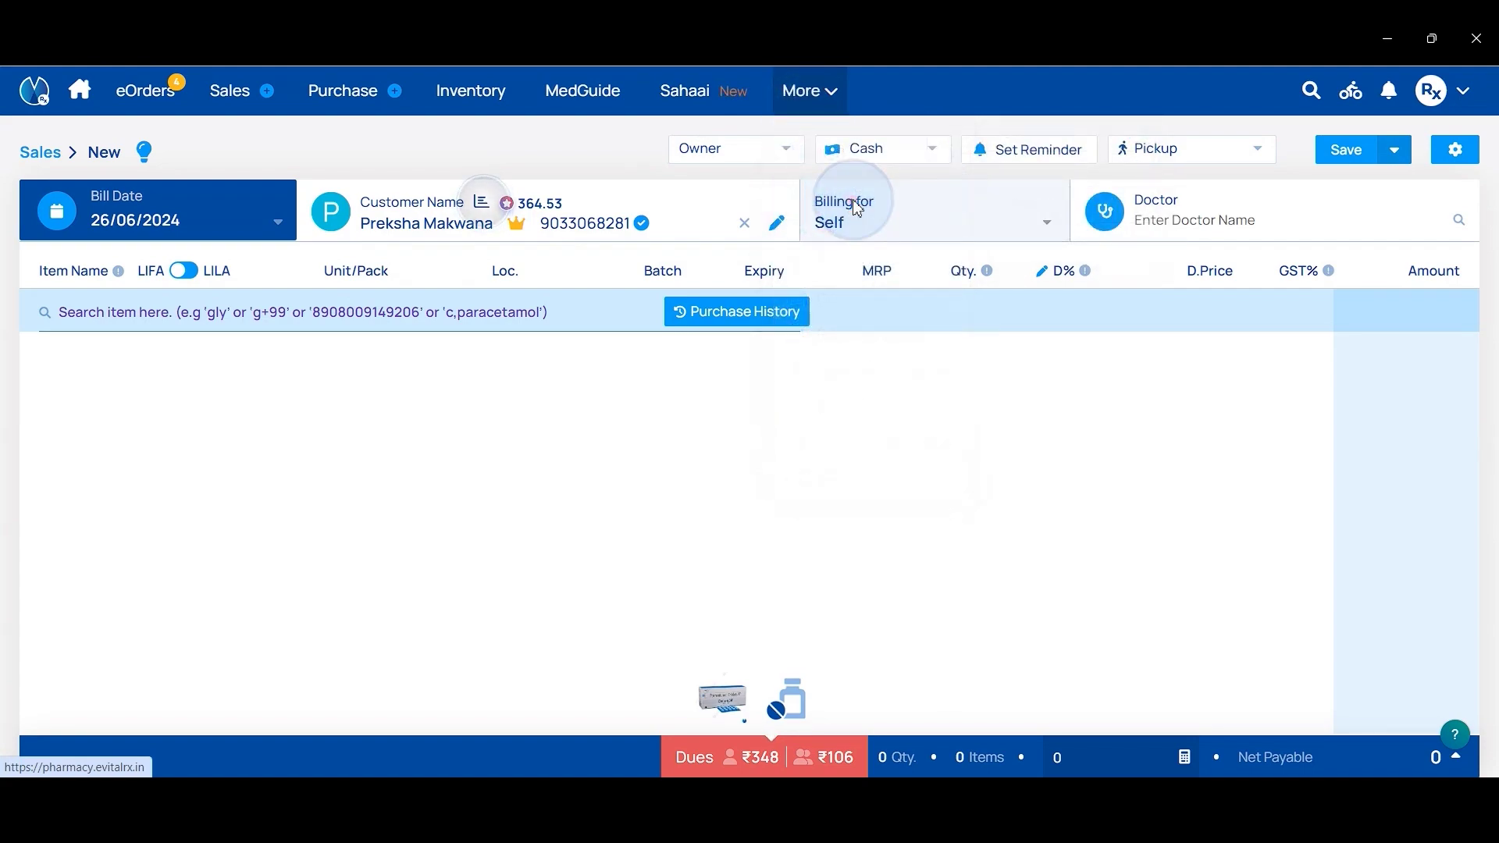
scroll(499, 566, down, 5)
scroll(499, 566, down, 1)
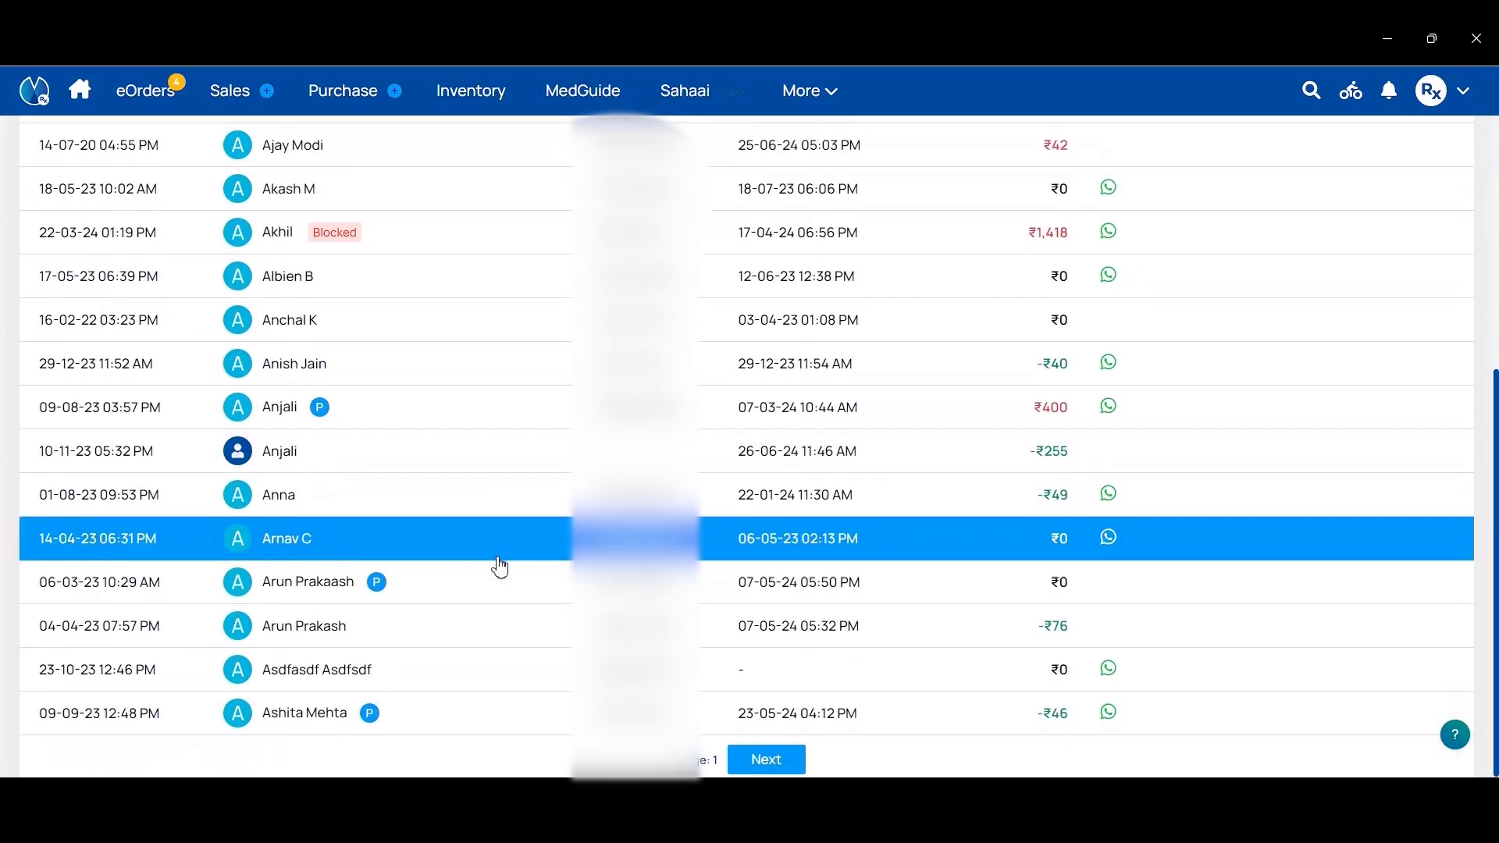
scroll(544, 601, up, 6)
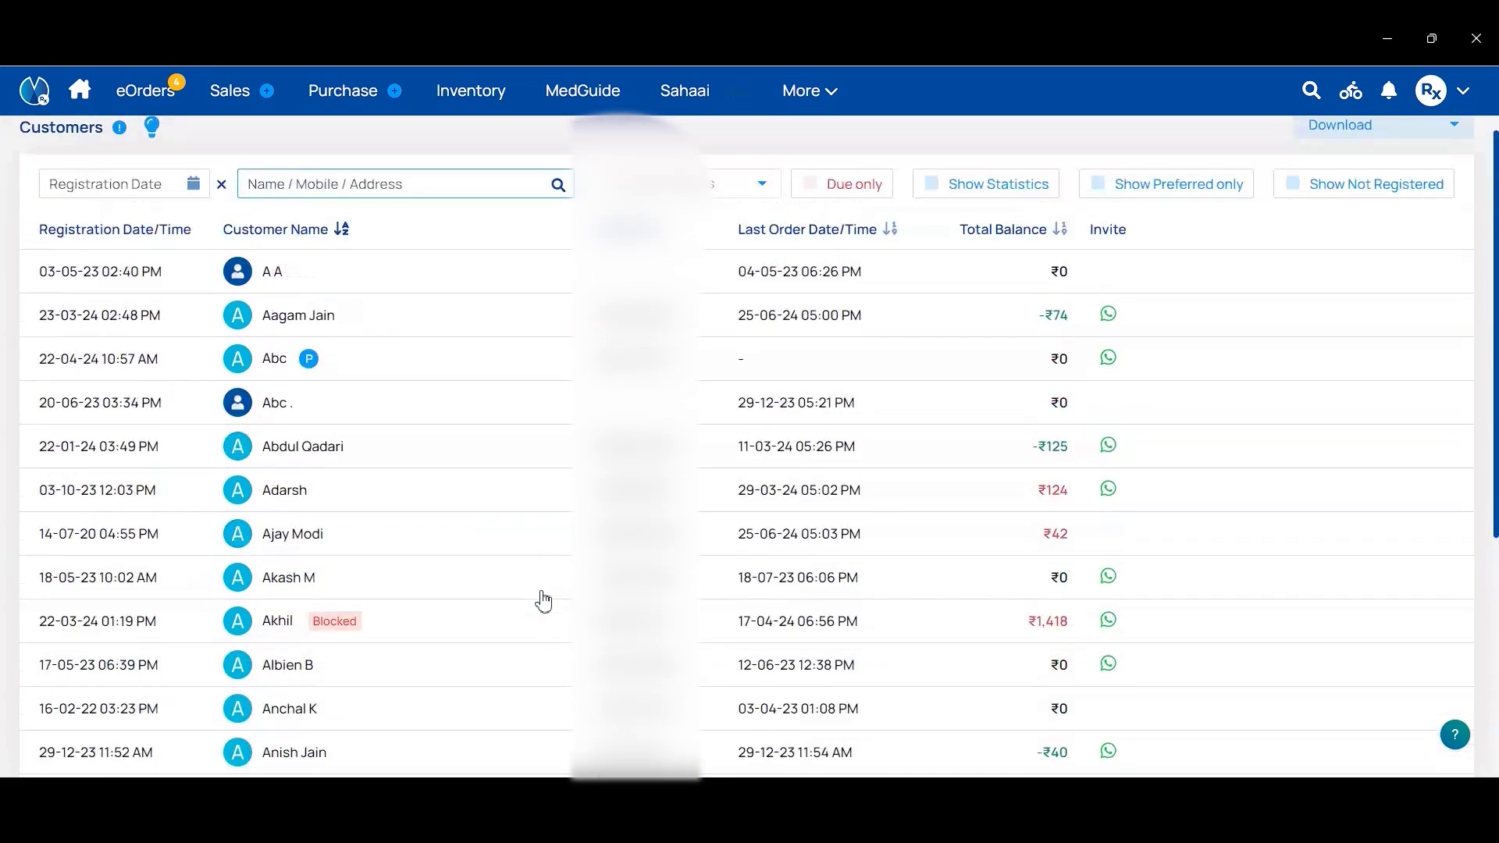
Step: Search the customer list by the customer's name and open her profile
click(488, 205)
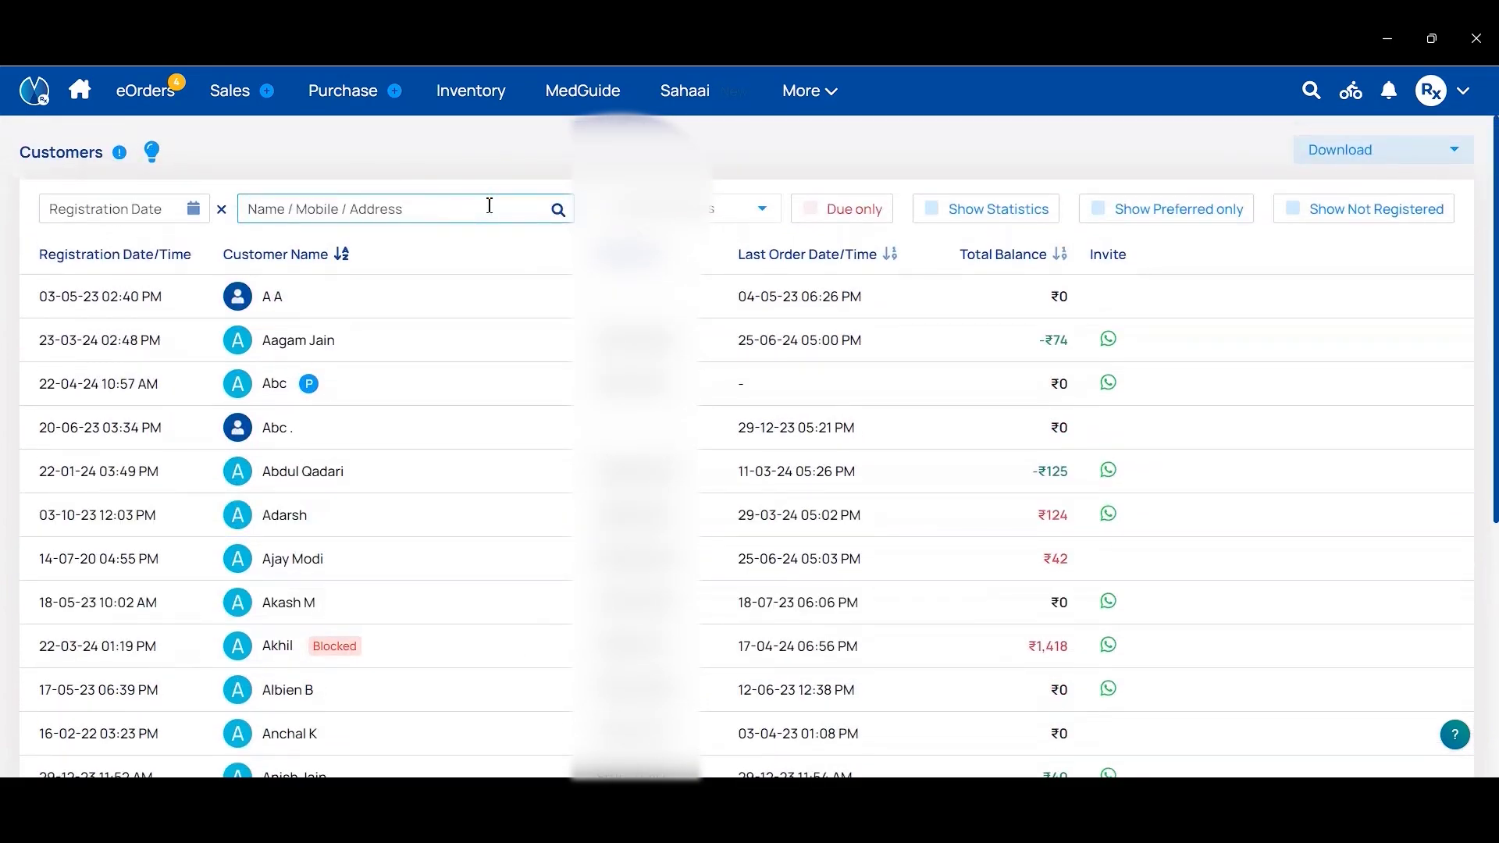
text(Neelam)
key(BackSpace)
key(BackSpace)
key(BackSpace)
key(BackSpace)
key(BackSpace)
key(BackSpace)
text(Preks)
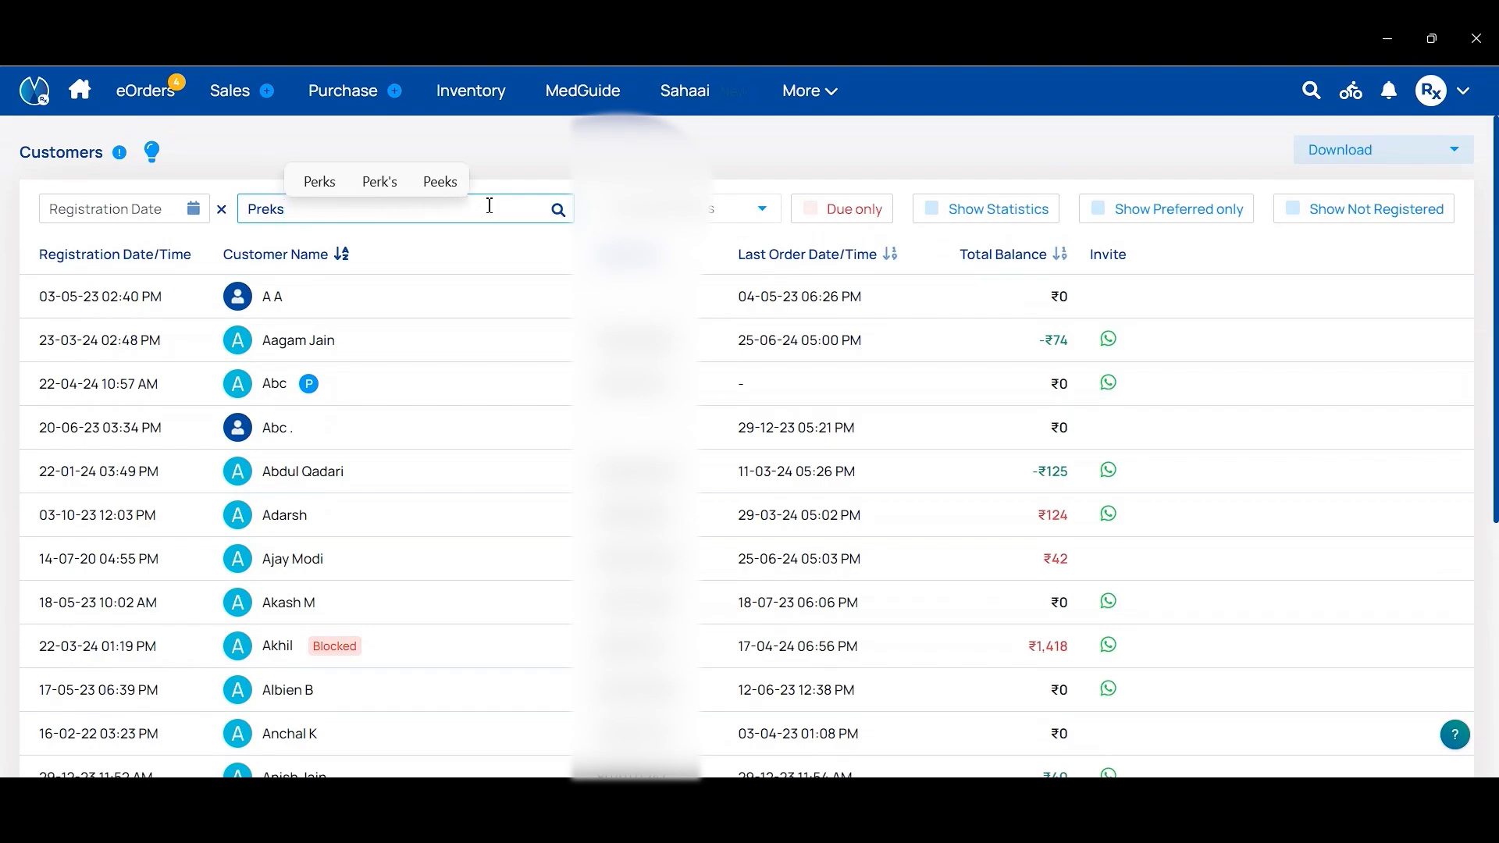
text(a)
key(BackSpace)
text(ha)
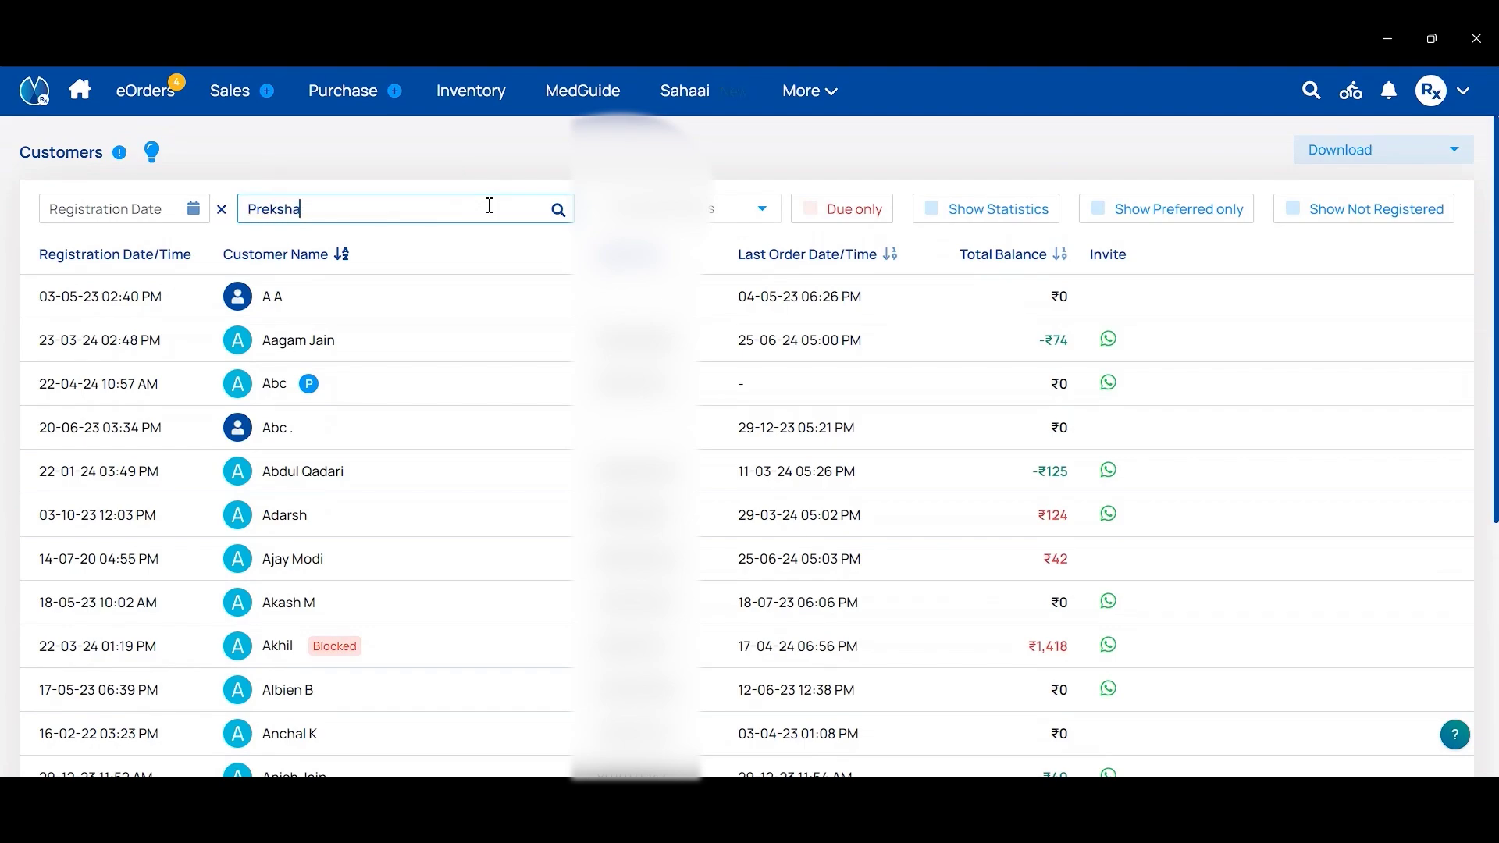
click(497, 308)
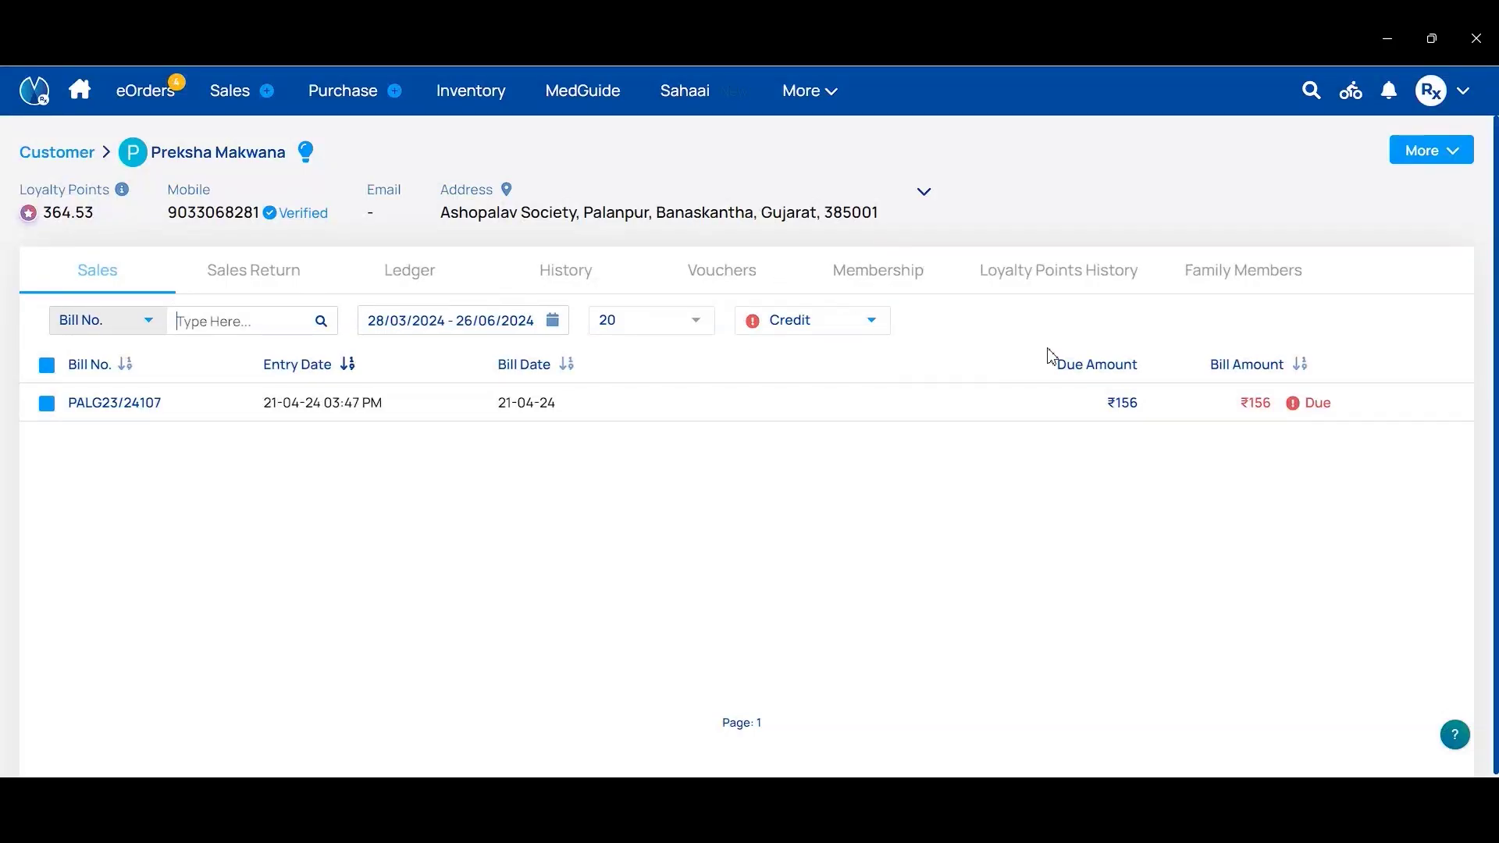
Step: Confirm the customer's Premium Plan shows Active on the Membership tab, then return to Membership Plans
click(906, 283)
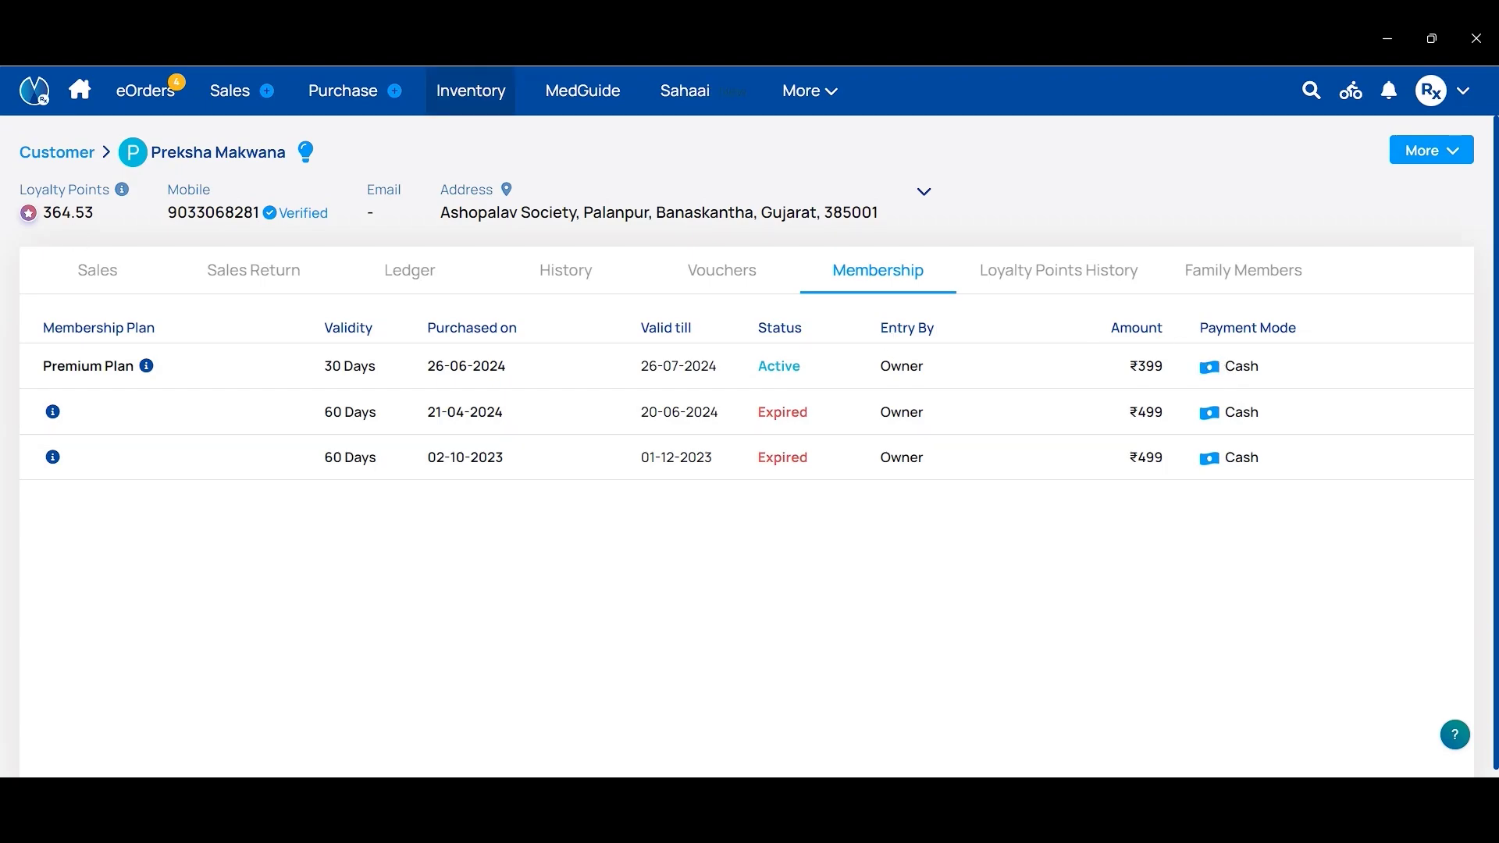
click(1454, 98)
click(1423, 148)
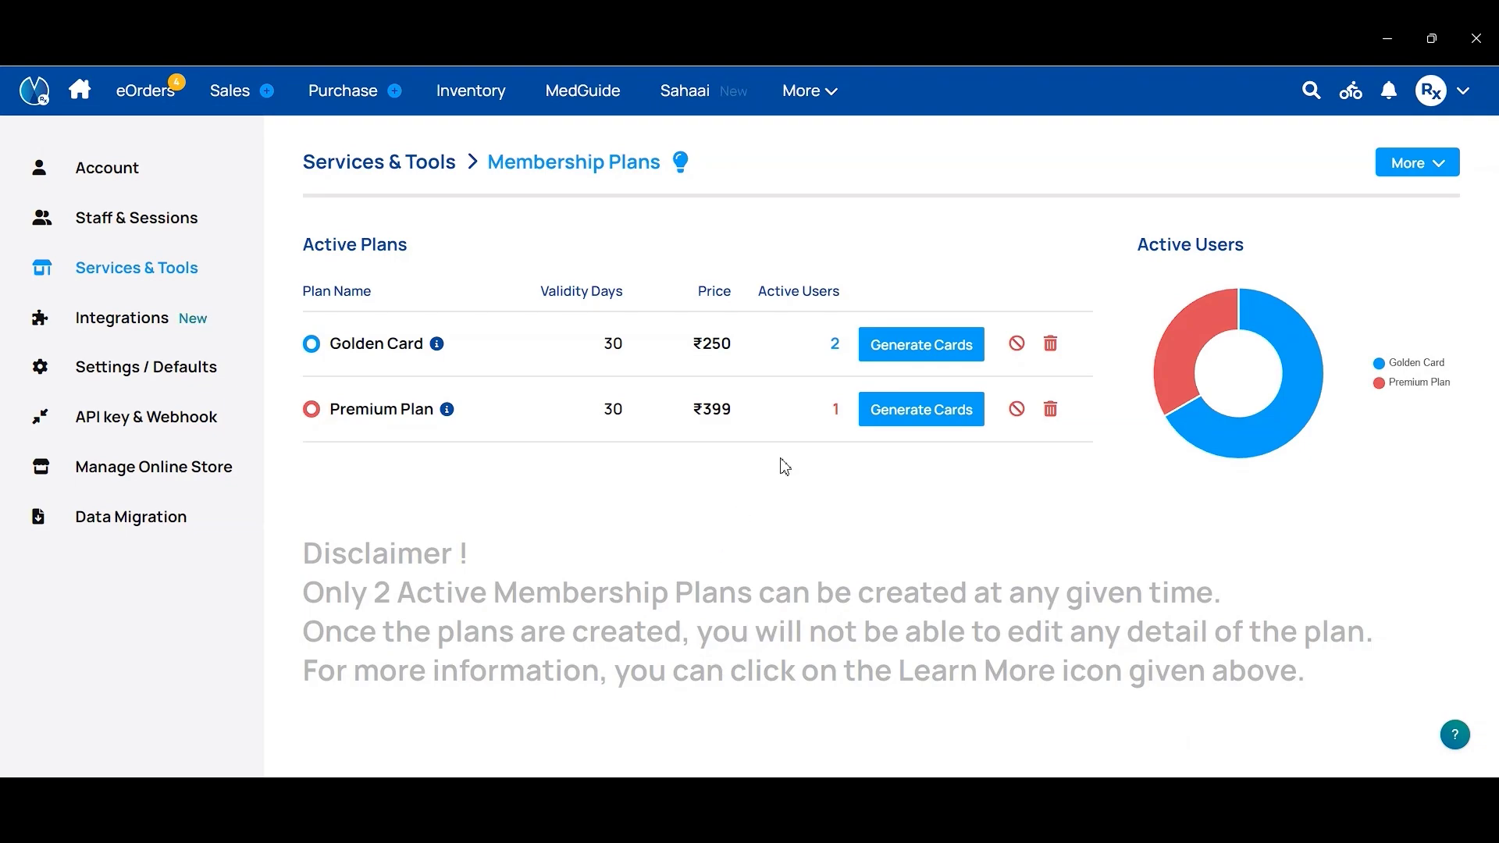
Step: Attempt to block the Premium Plan, then open its member list showing one cash buyer
click(1019, 411)
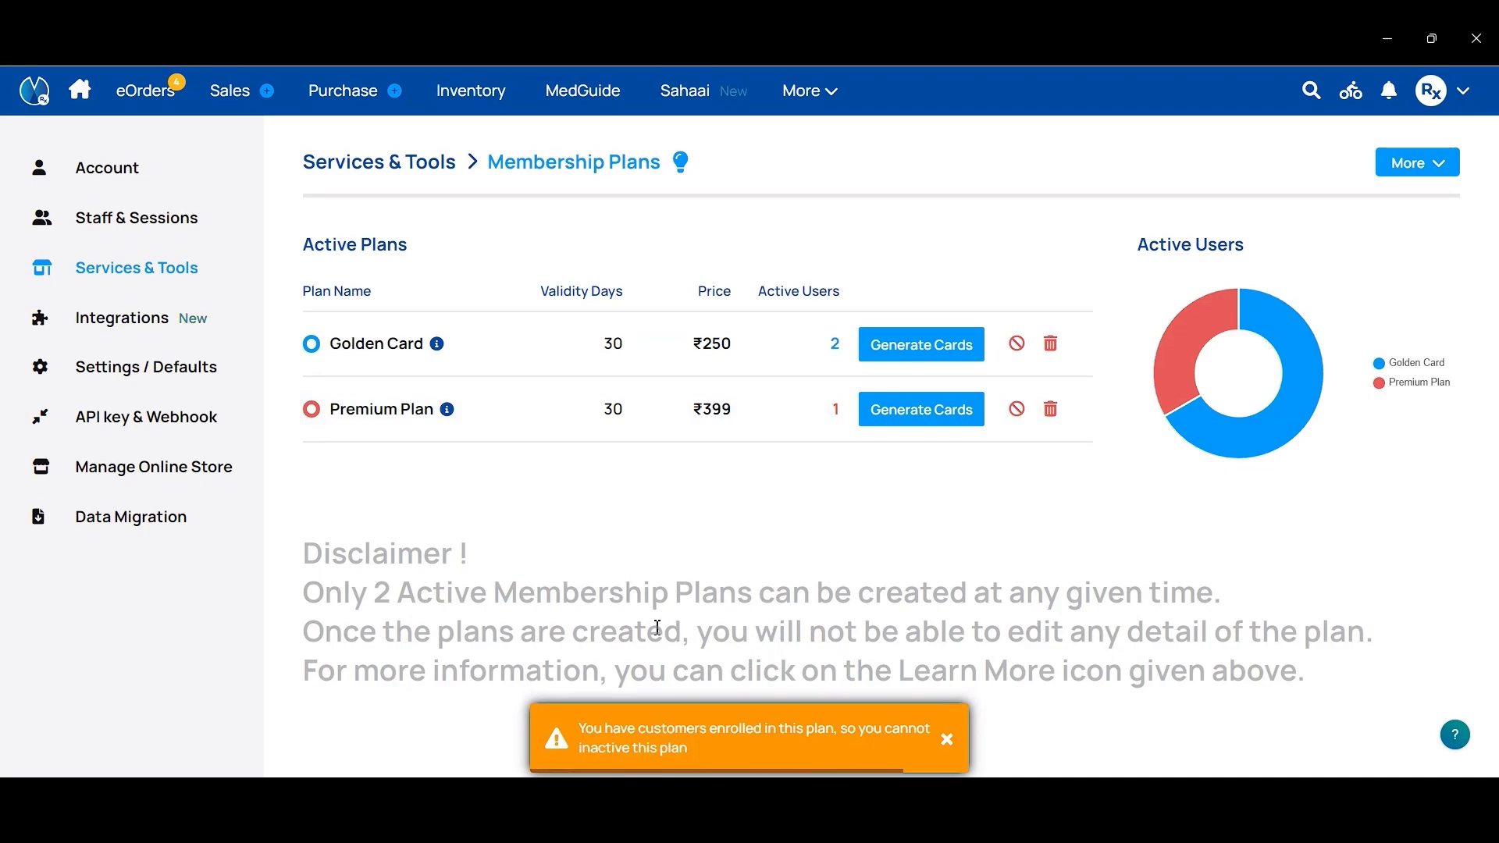
mouse_move(767, 735)
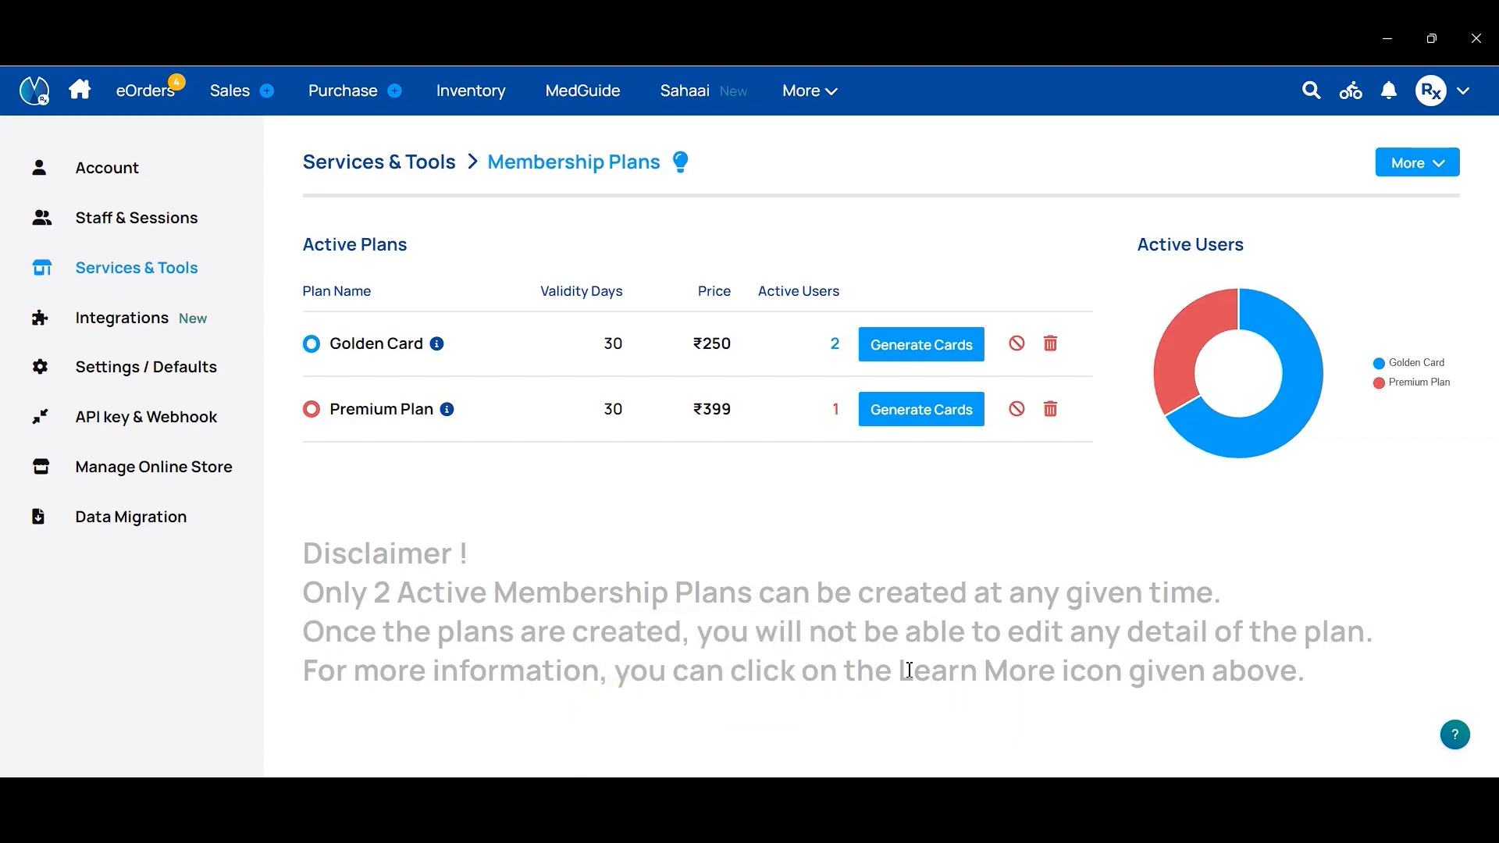
click(529, 426)
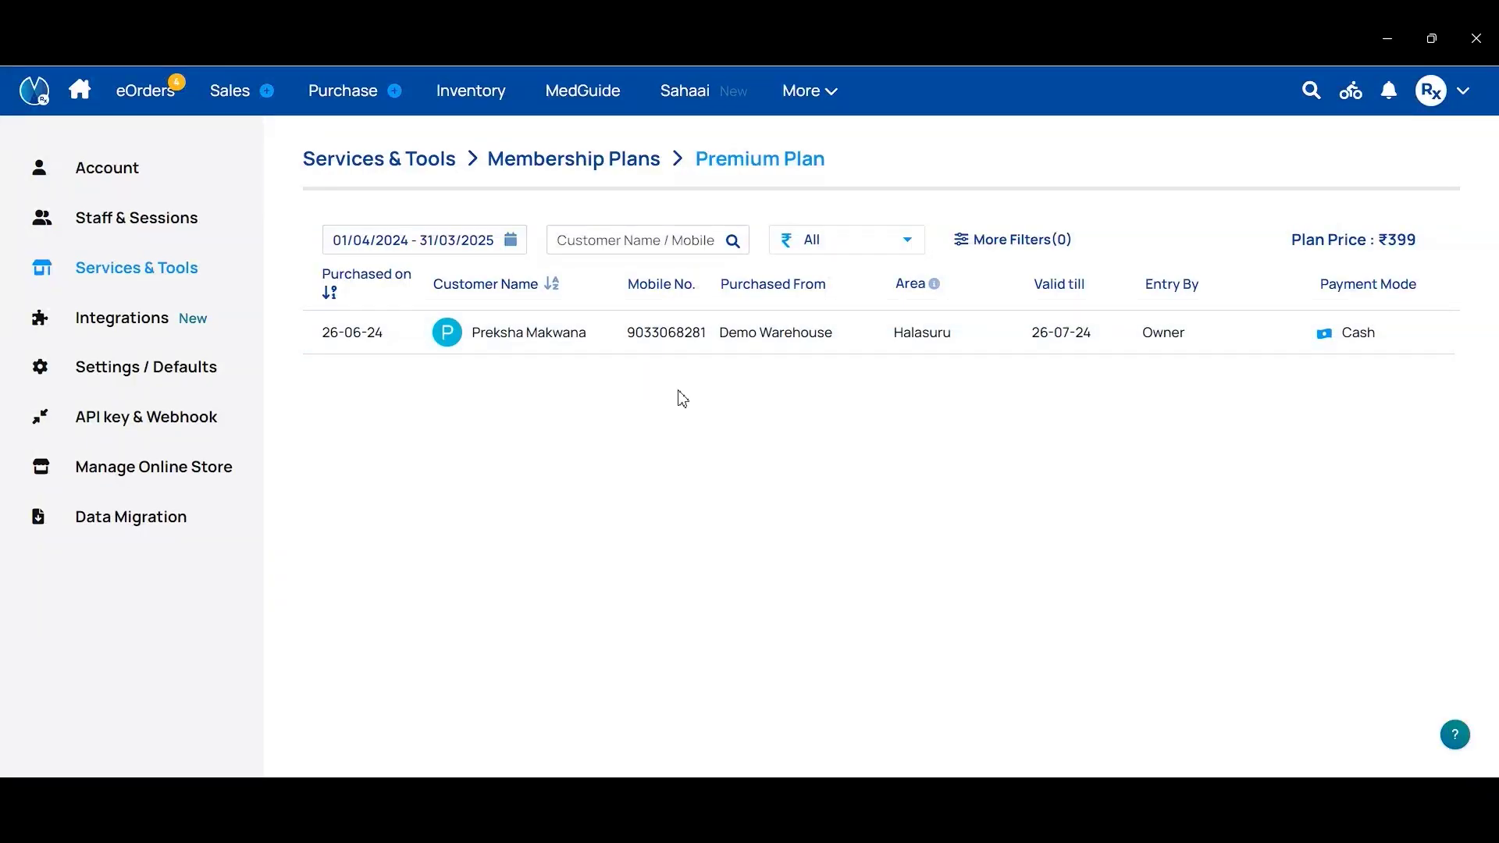